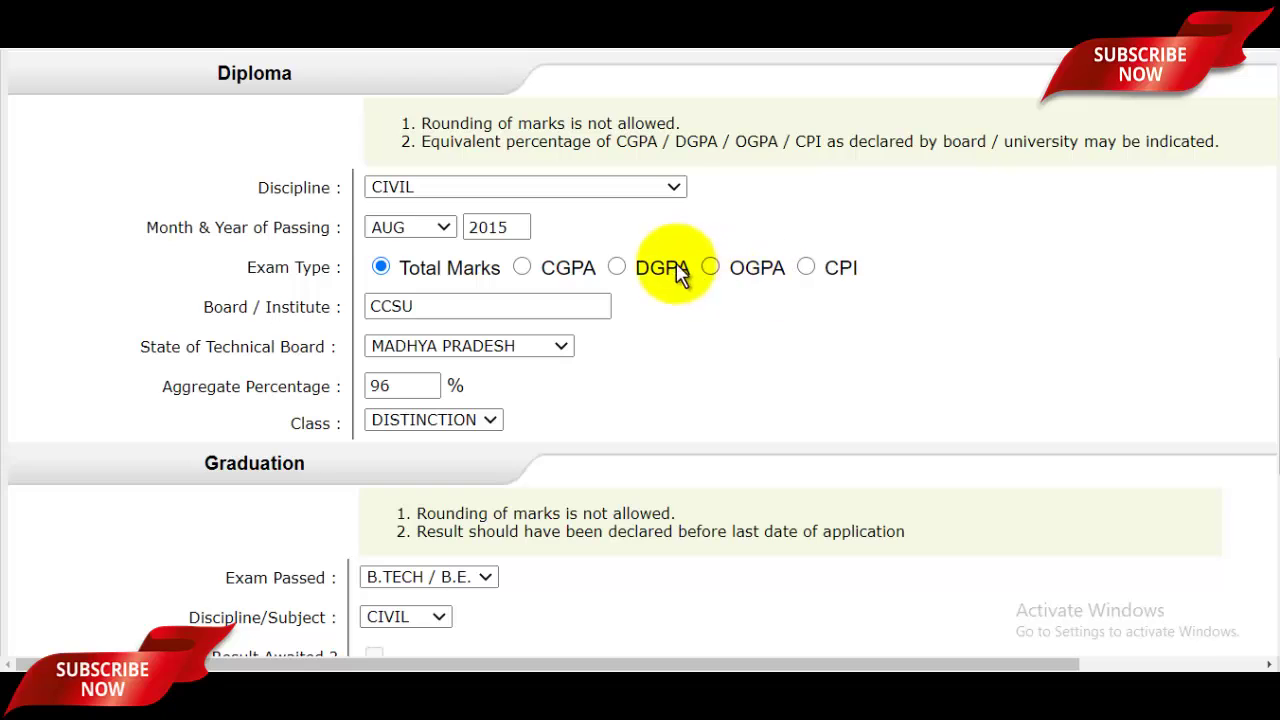
Step: Review the Diploma section's board, state of technical board, aggregate percentage and class entries
click(537, 302)
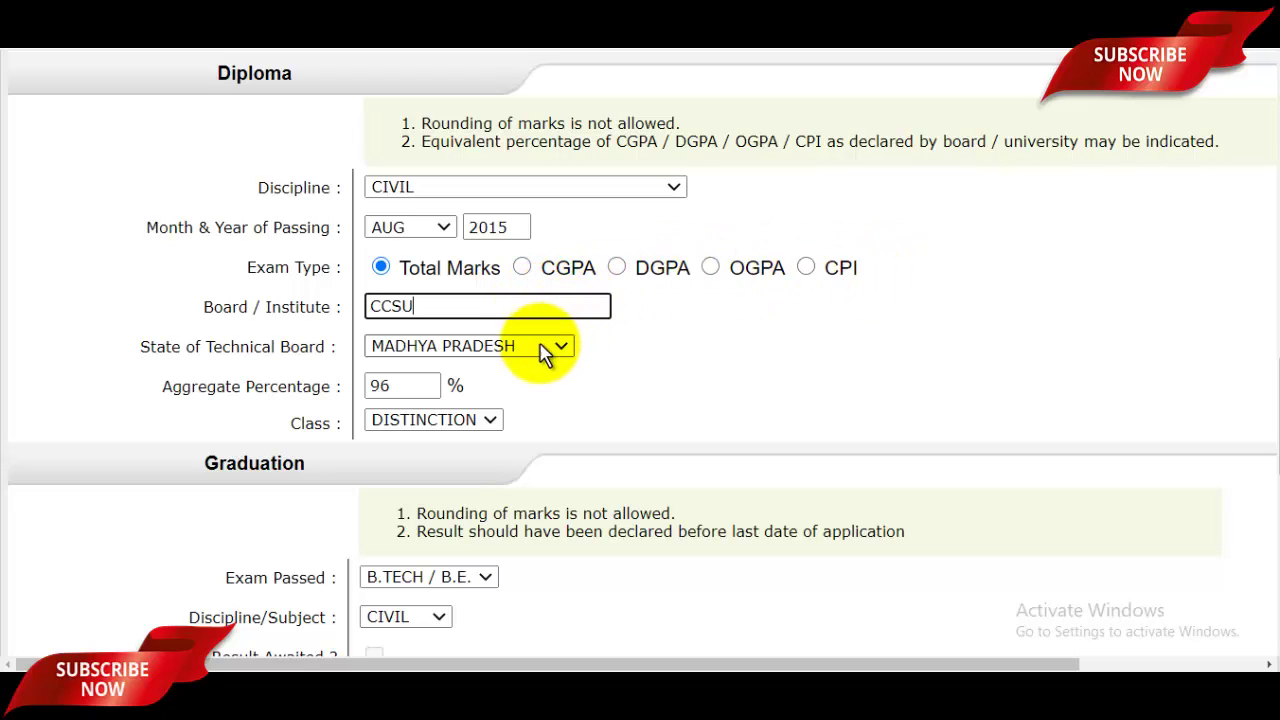
click(530, 345)
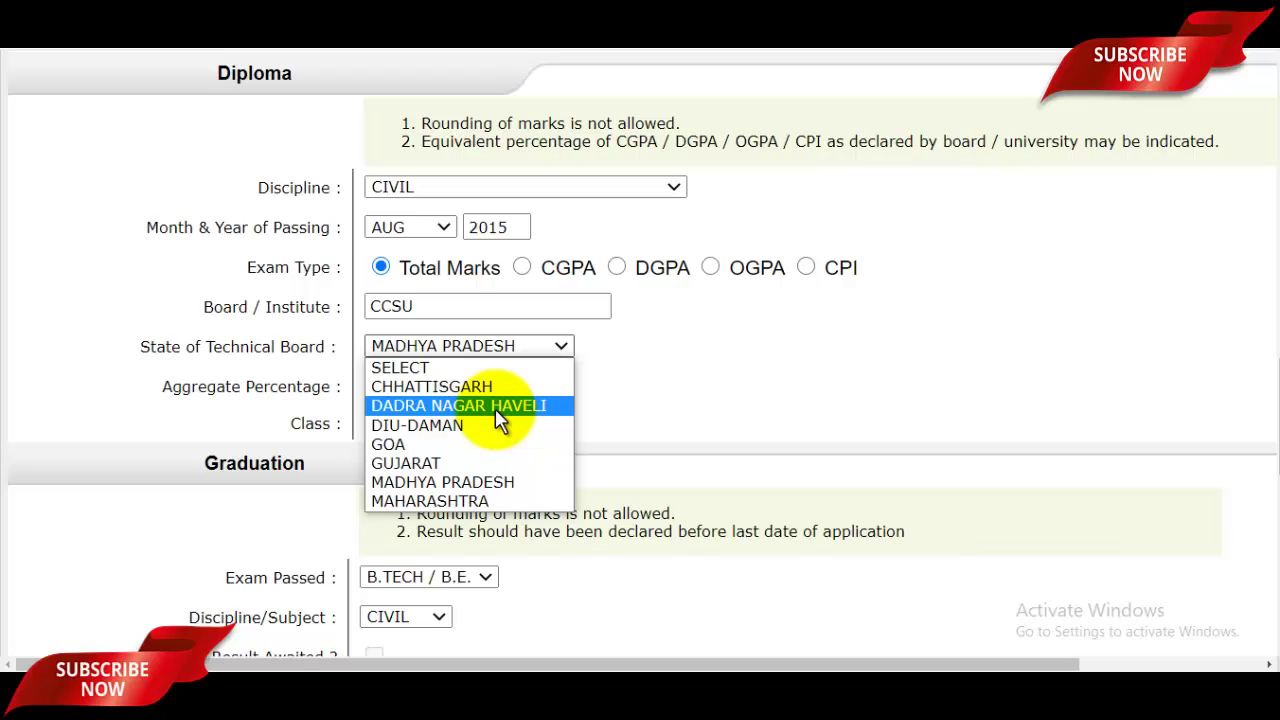
click(700, 402)
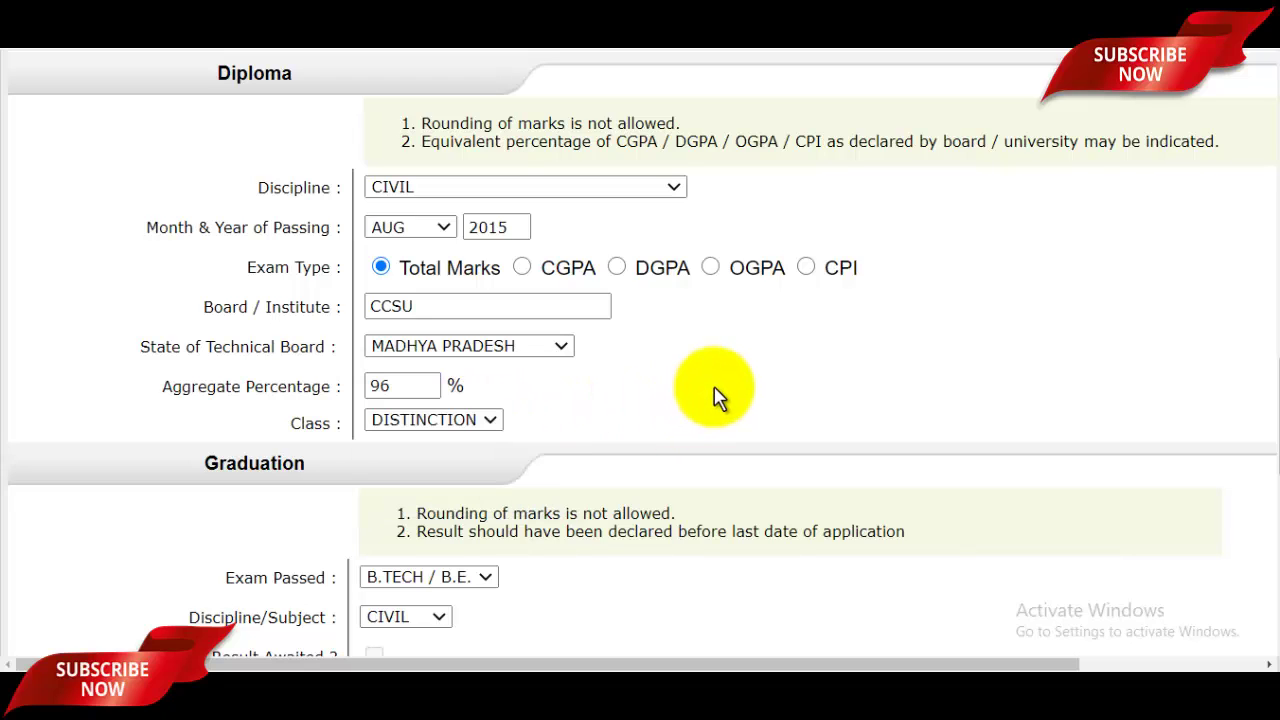
click(435, 386)
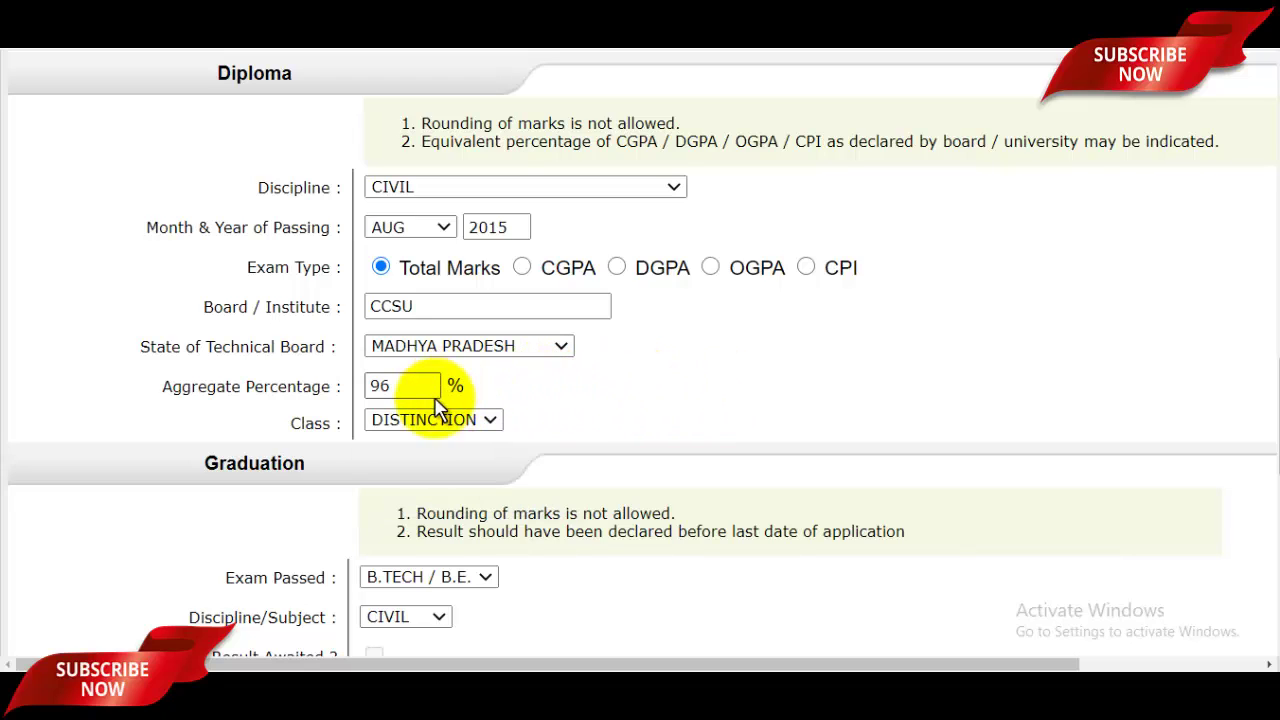
click(455, 420)
click(700, 385)
Step: In the Graduation section, choose B.TECH / B.E. as the exam passed and CIVIL as the discipline
scroll(730, 330, down, 3)
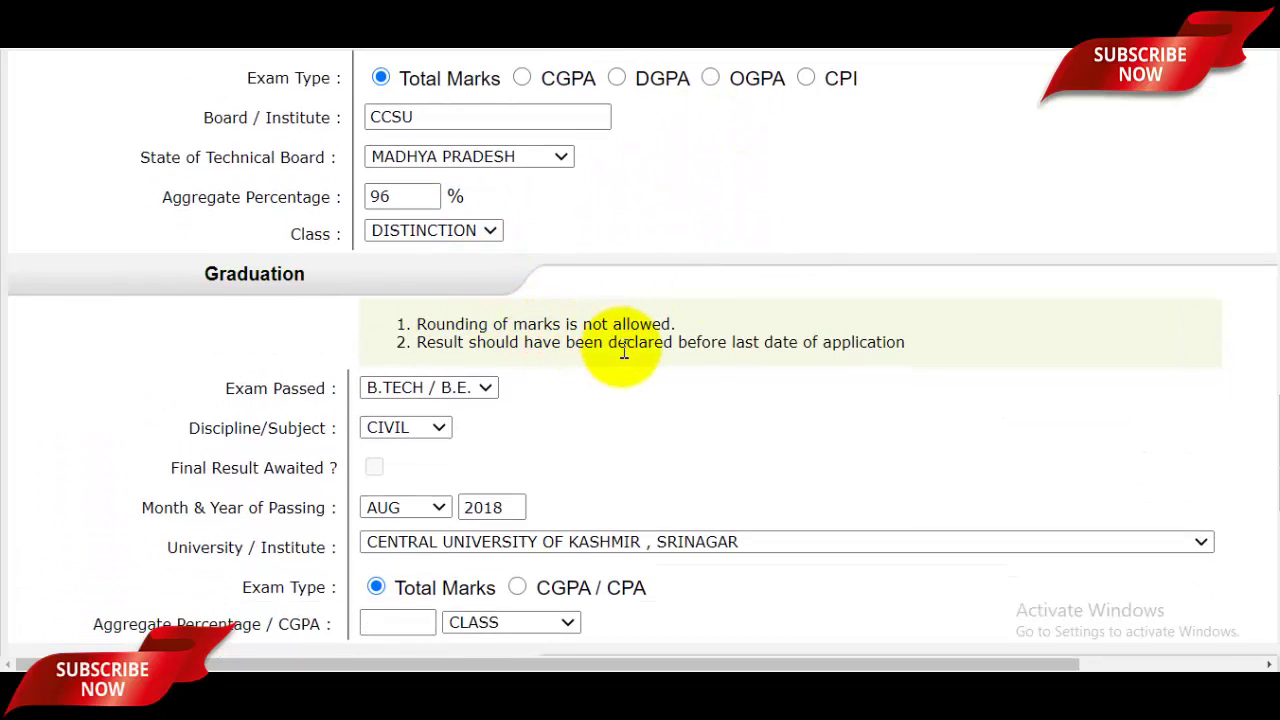
scroll(623, 348, down, 1)
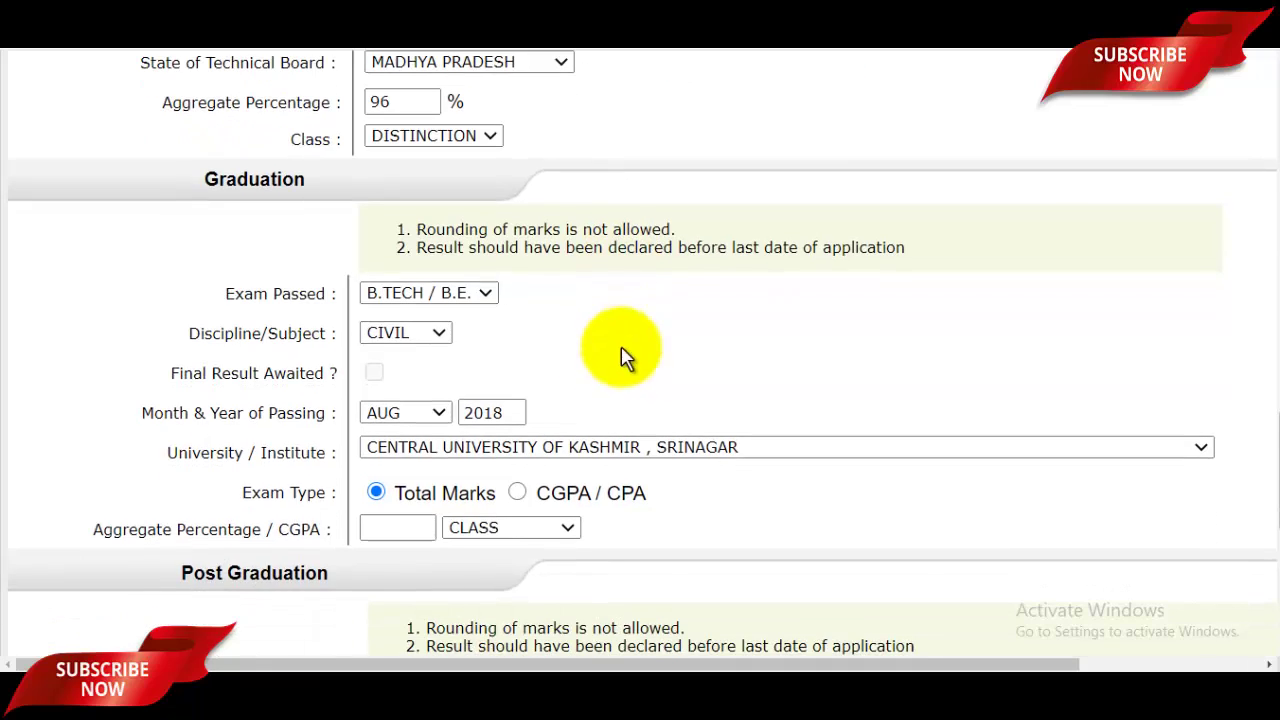
click(490, 295)
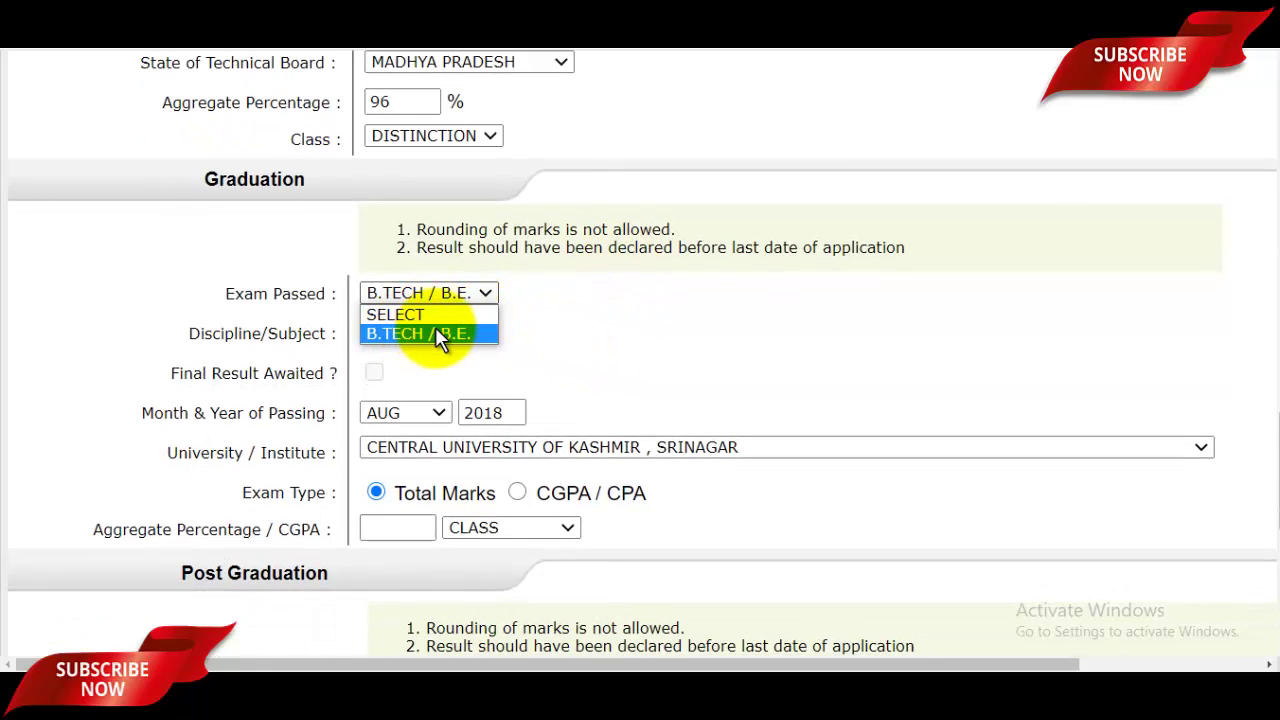
click(435, 333)
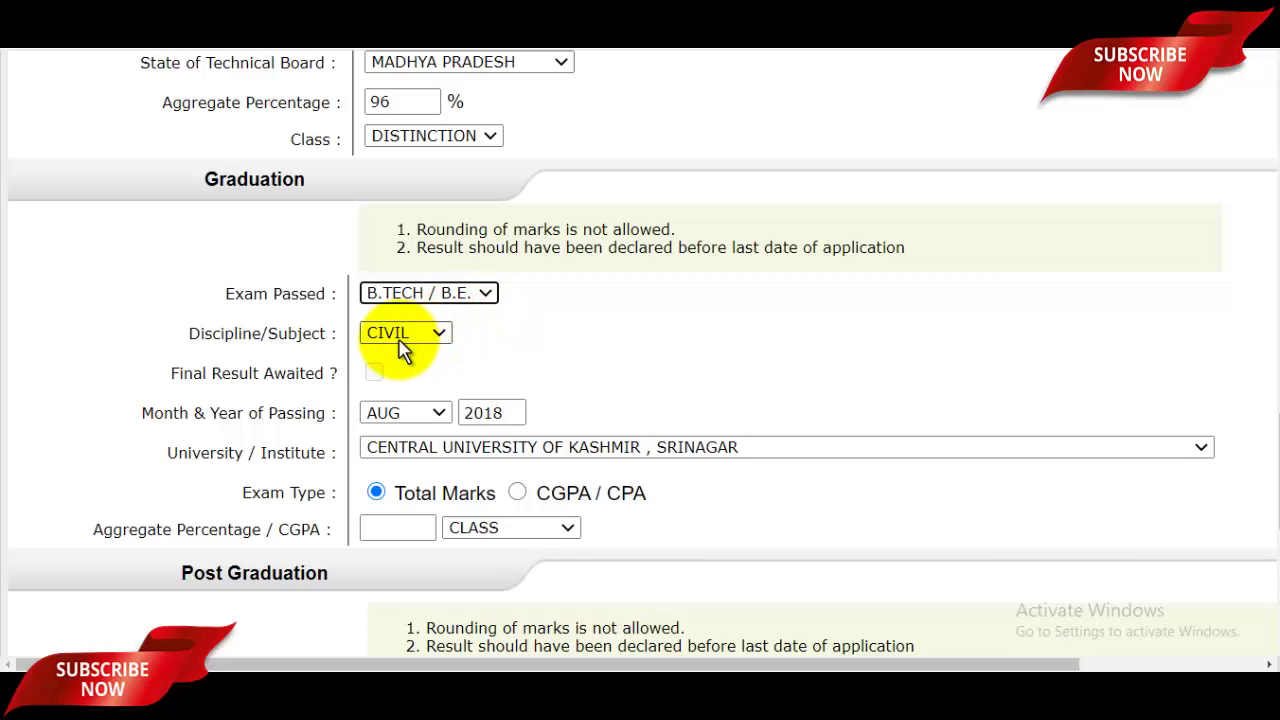
click(404, 342)
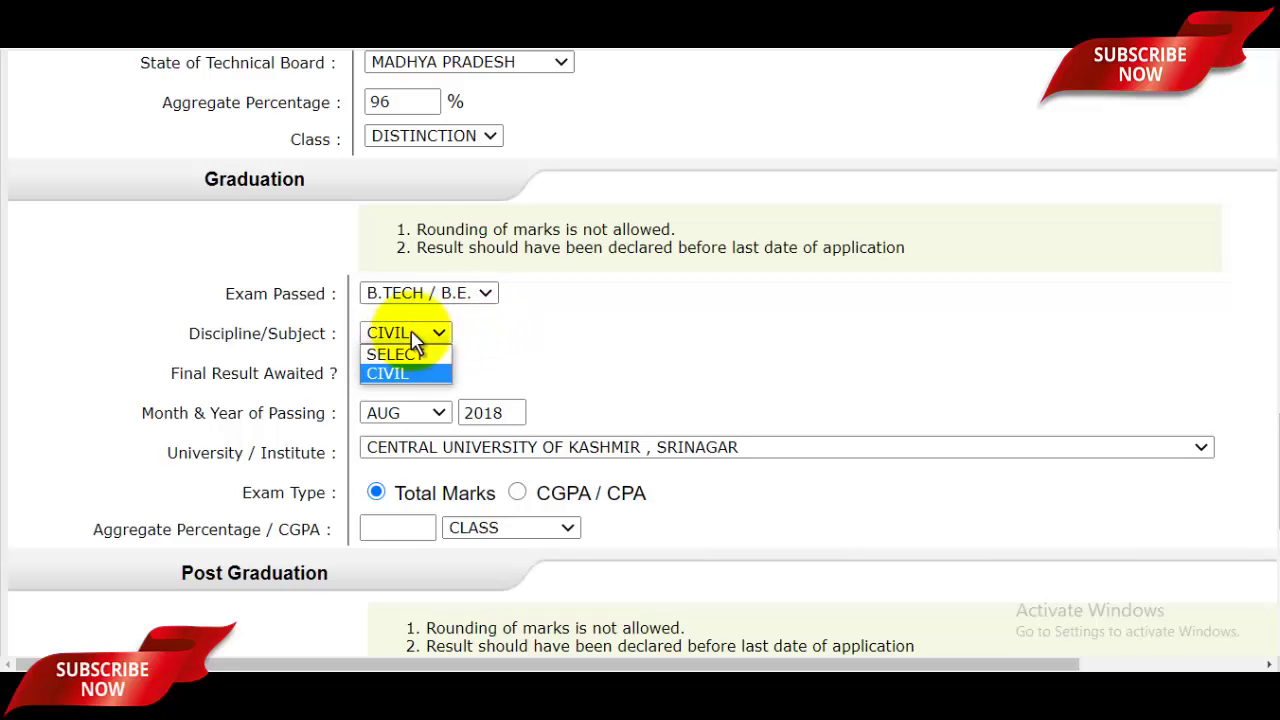
click(418, 373)
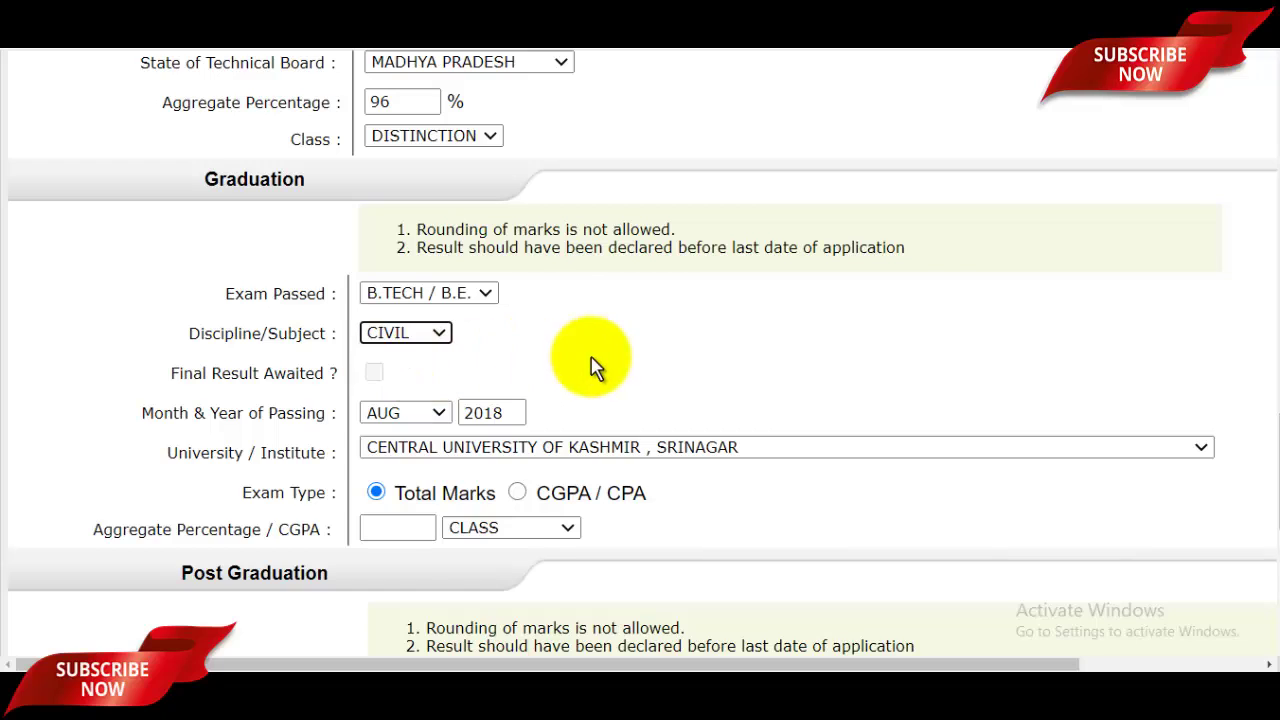
Step: Set the graduation university to UNIVERSITY OF DELHI , NEW DELHI
scroll(408, 394, down, 1)
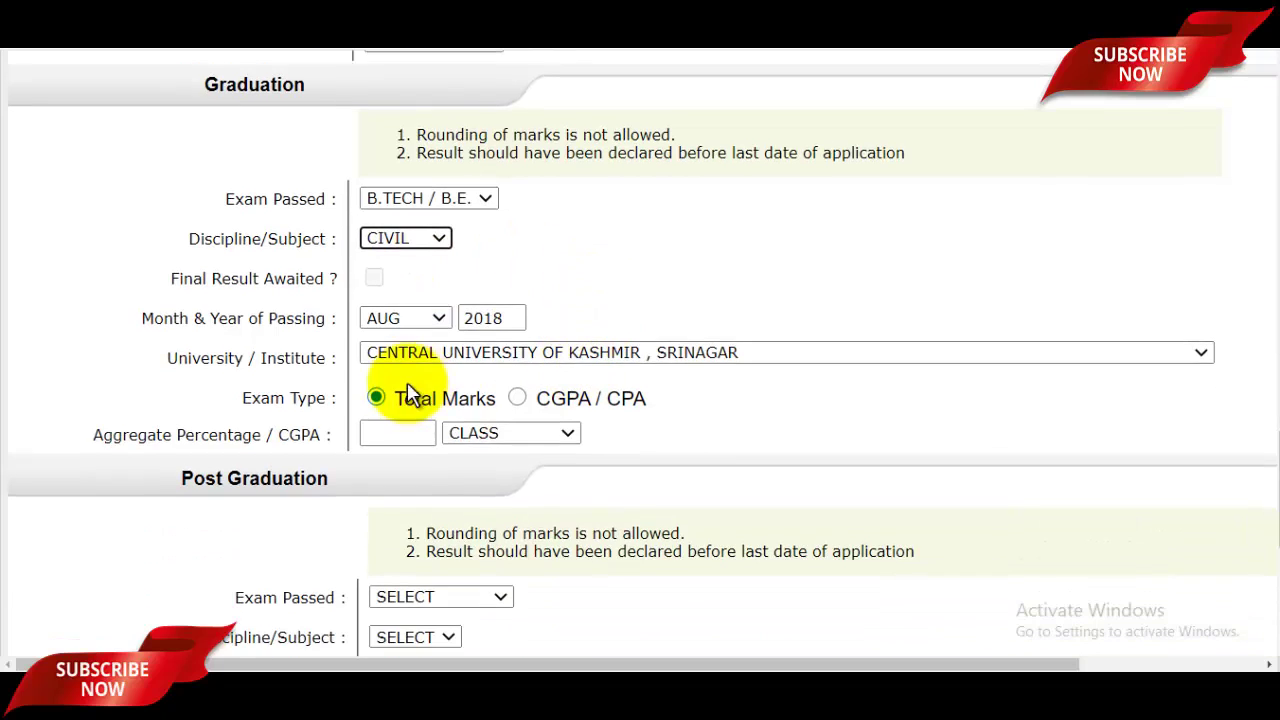
click(510, 360)
scroll(605, 252, down, 20)
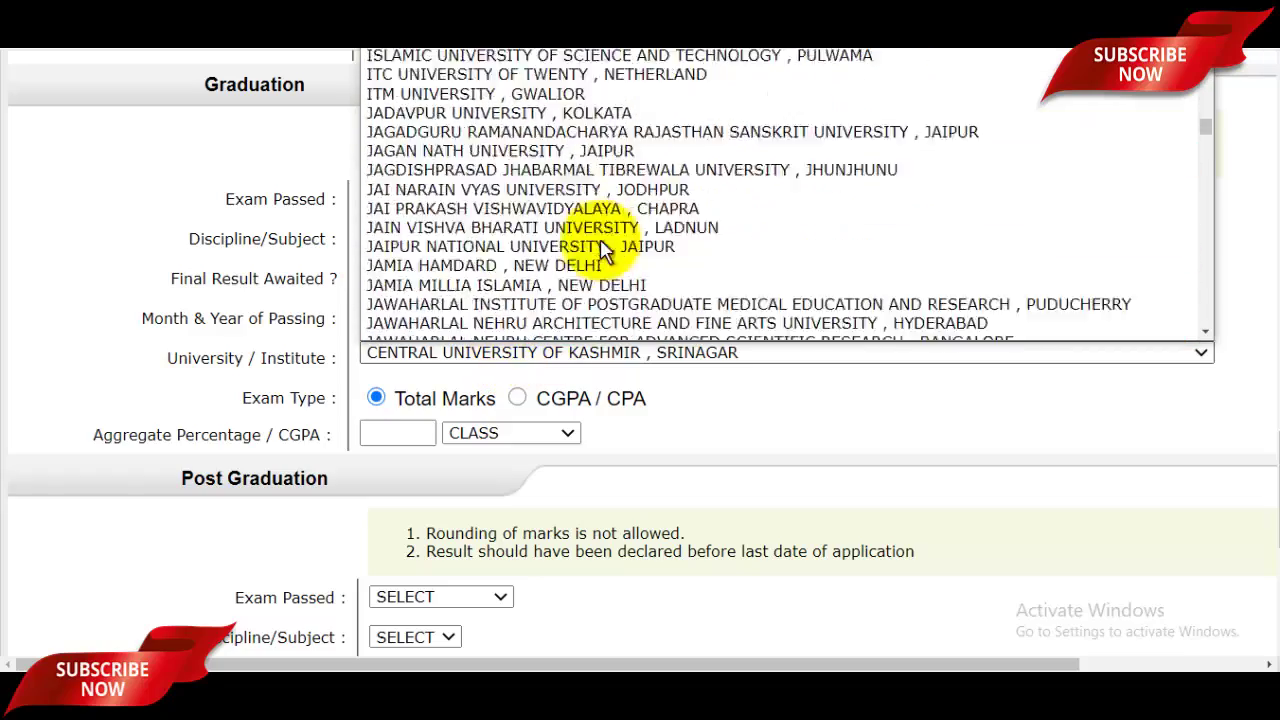
scroll(605, 252, down, 15)
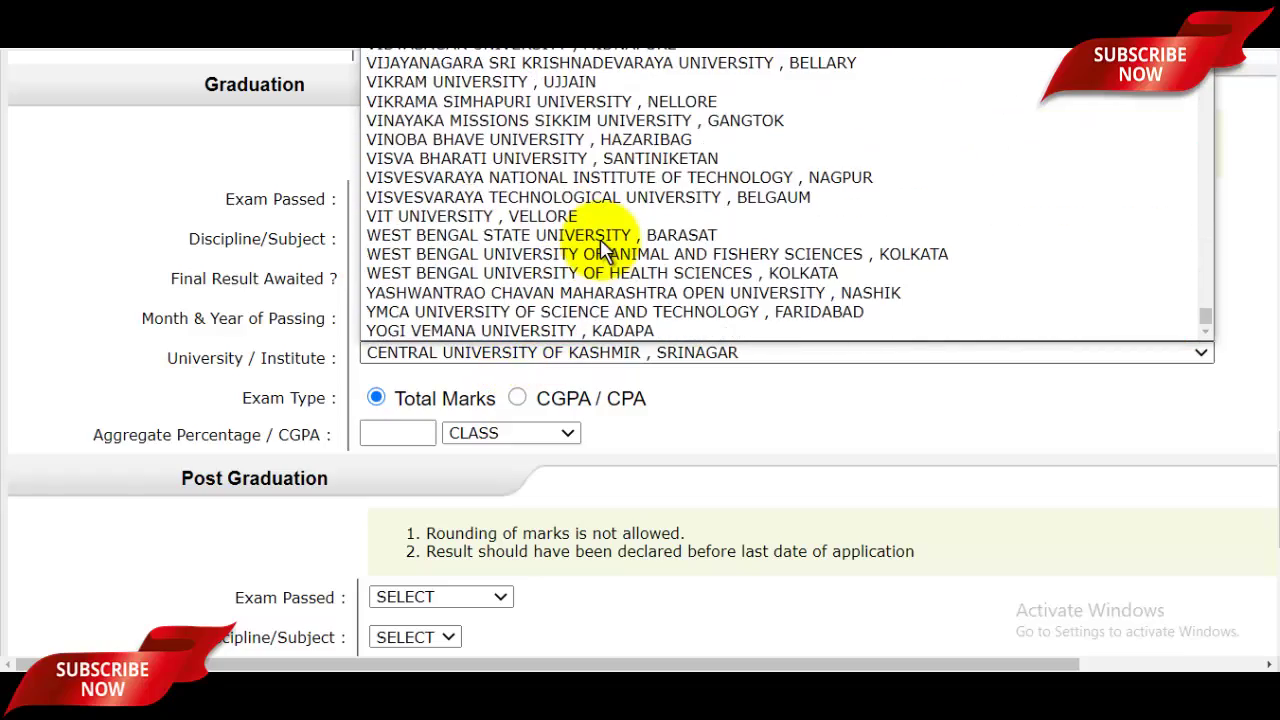
scroll(605, 248, up, 15)
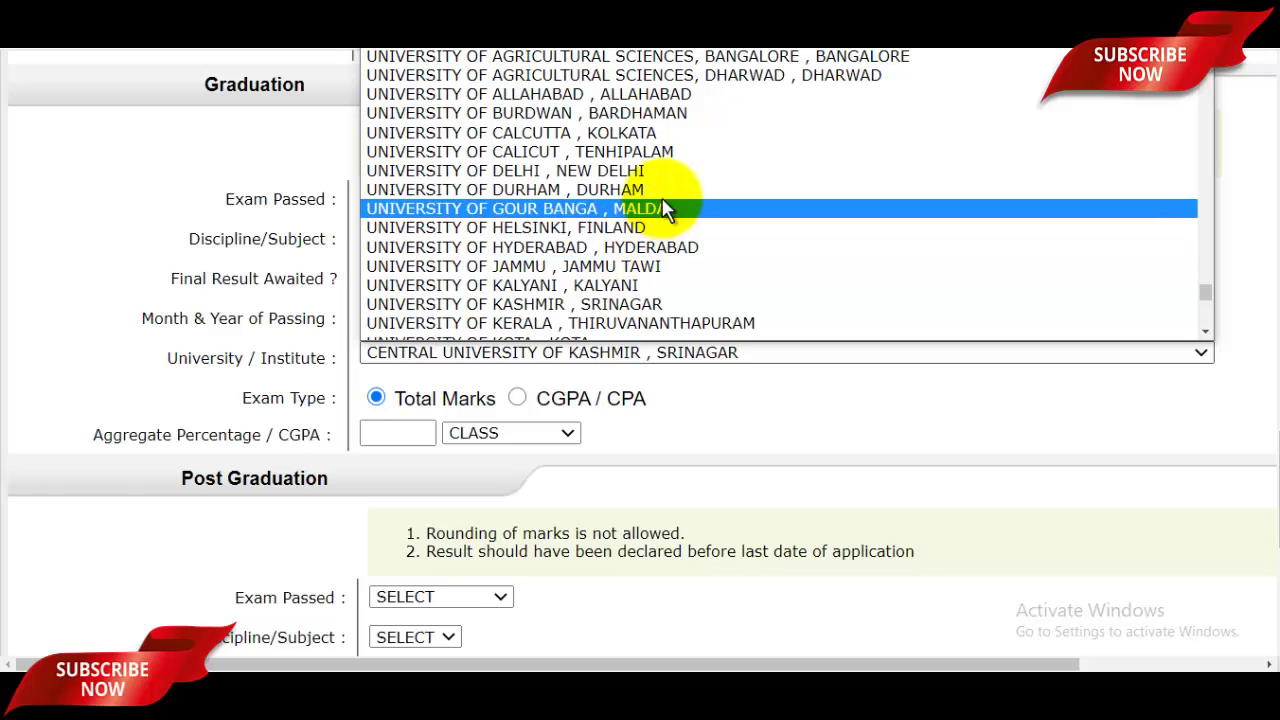
click(648, 172)
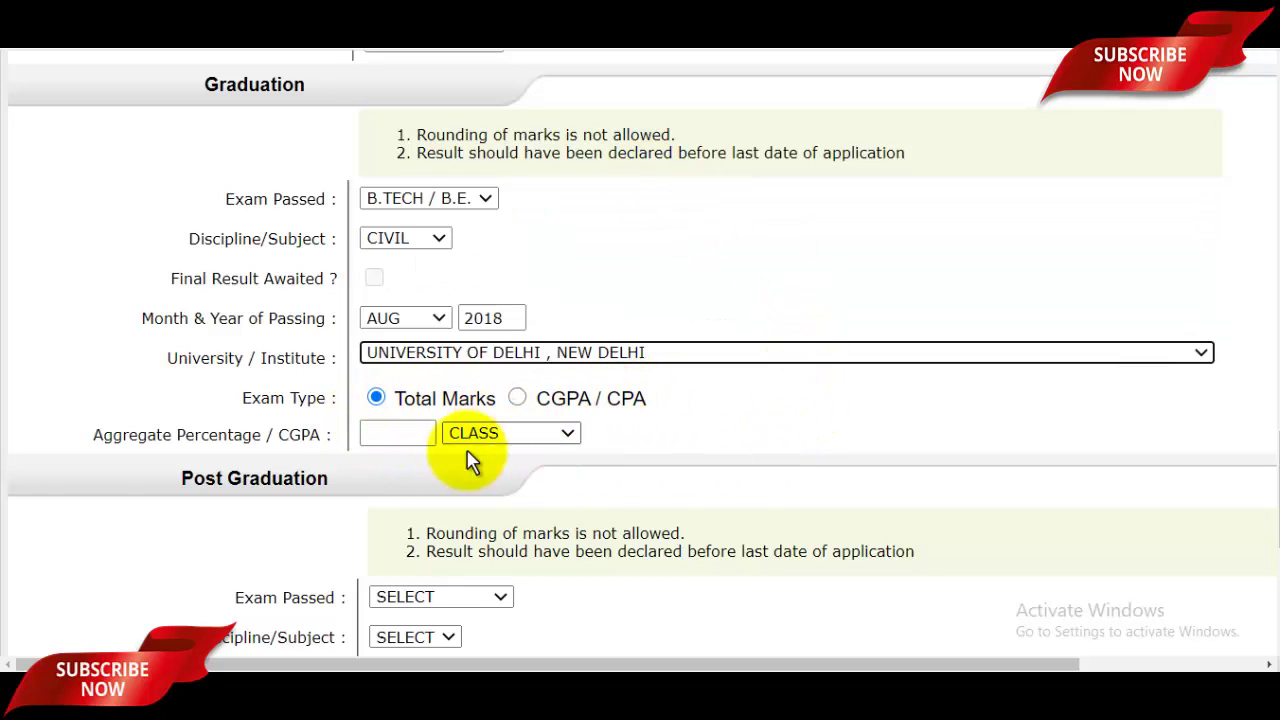
Step: Enter 94 as the graduation aggregate percentage and choose DISTINCTION as the class
click(405, 435)
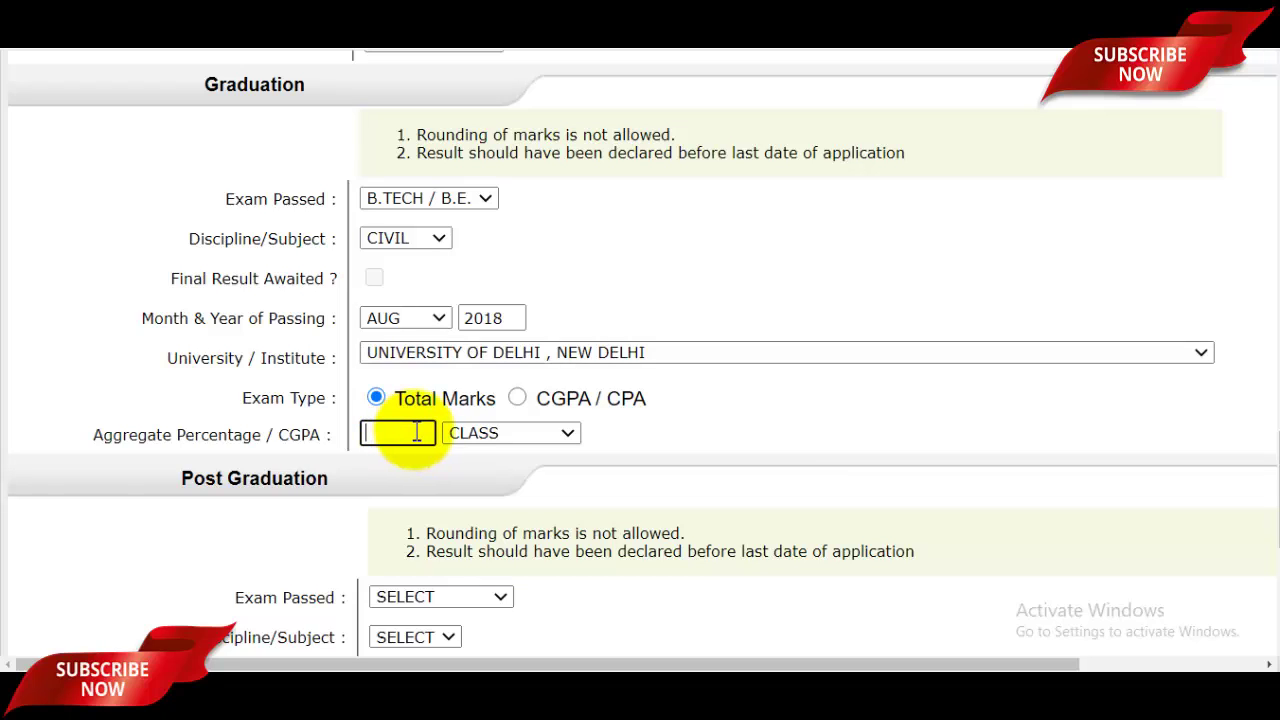
click(486, 433)
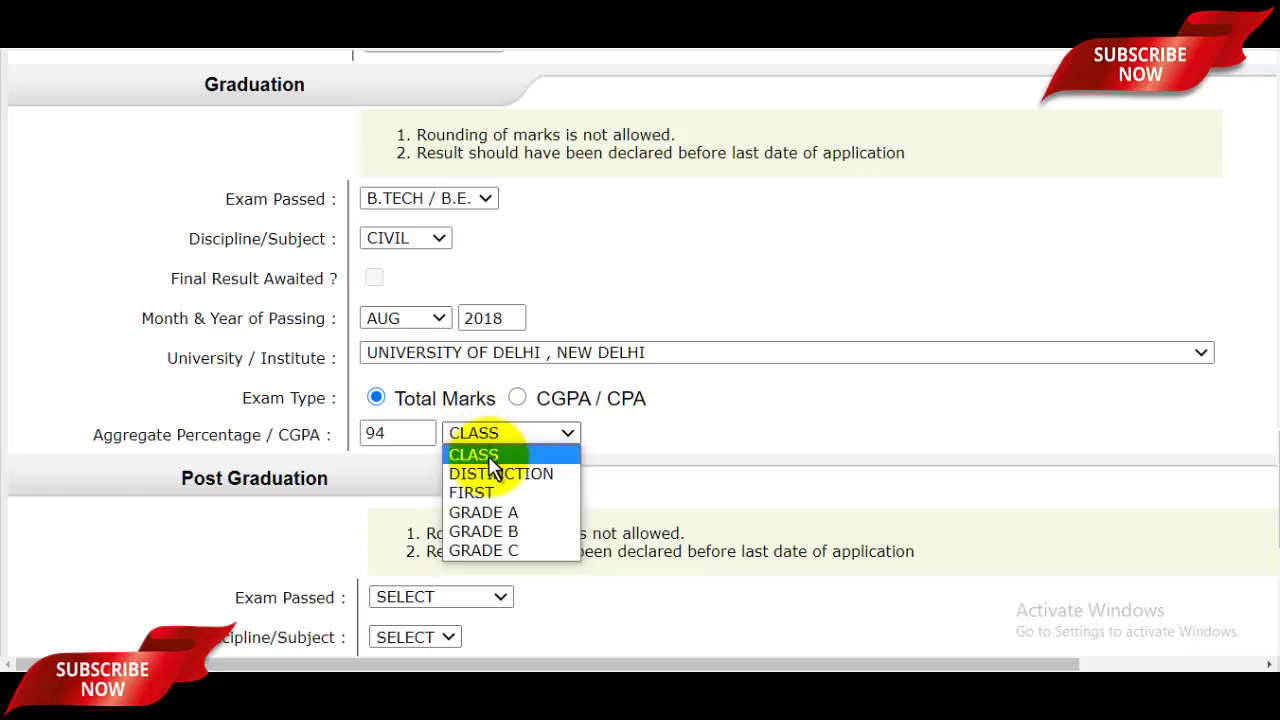
click(494, 472)
Step: Leave the Post Graduation and Ph. D. sections blank and proceed to the Experience Information page
scroll(658, 426, down, 1)
scroll(658, 426, down, 2)
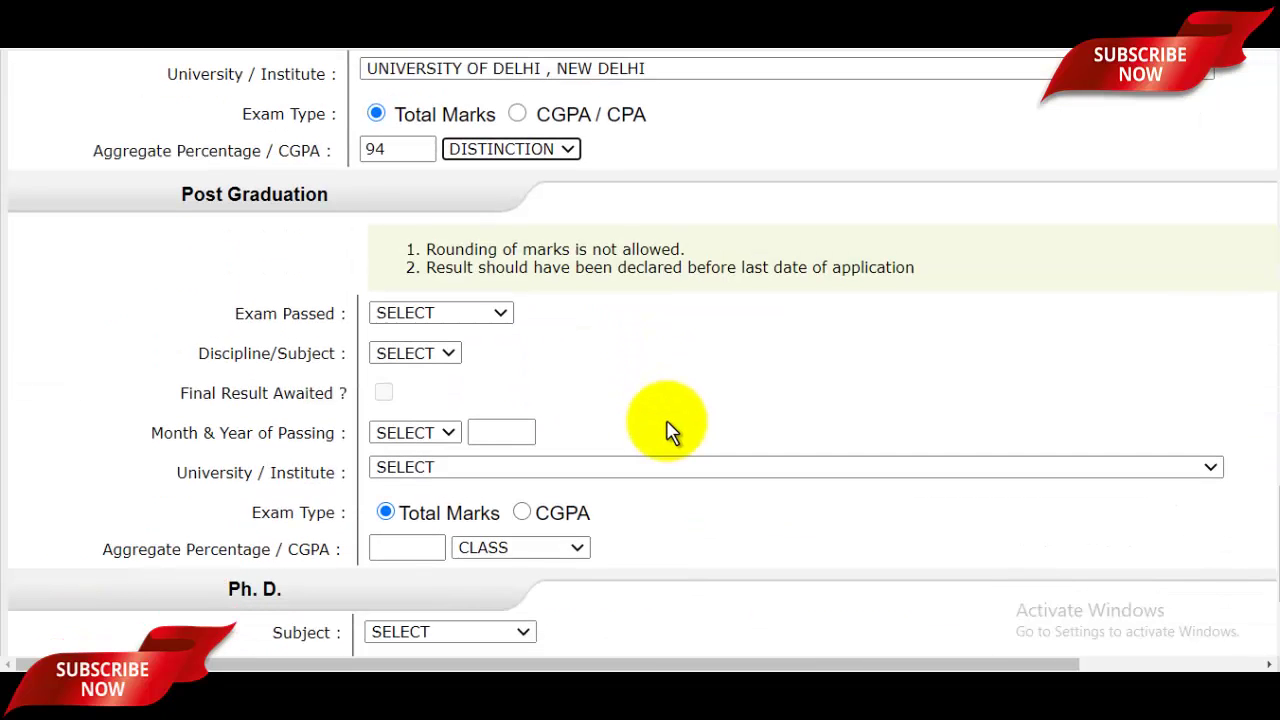
scroll(620, 390, down, 2)
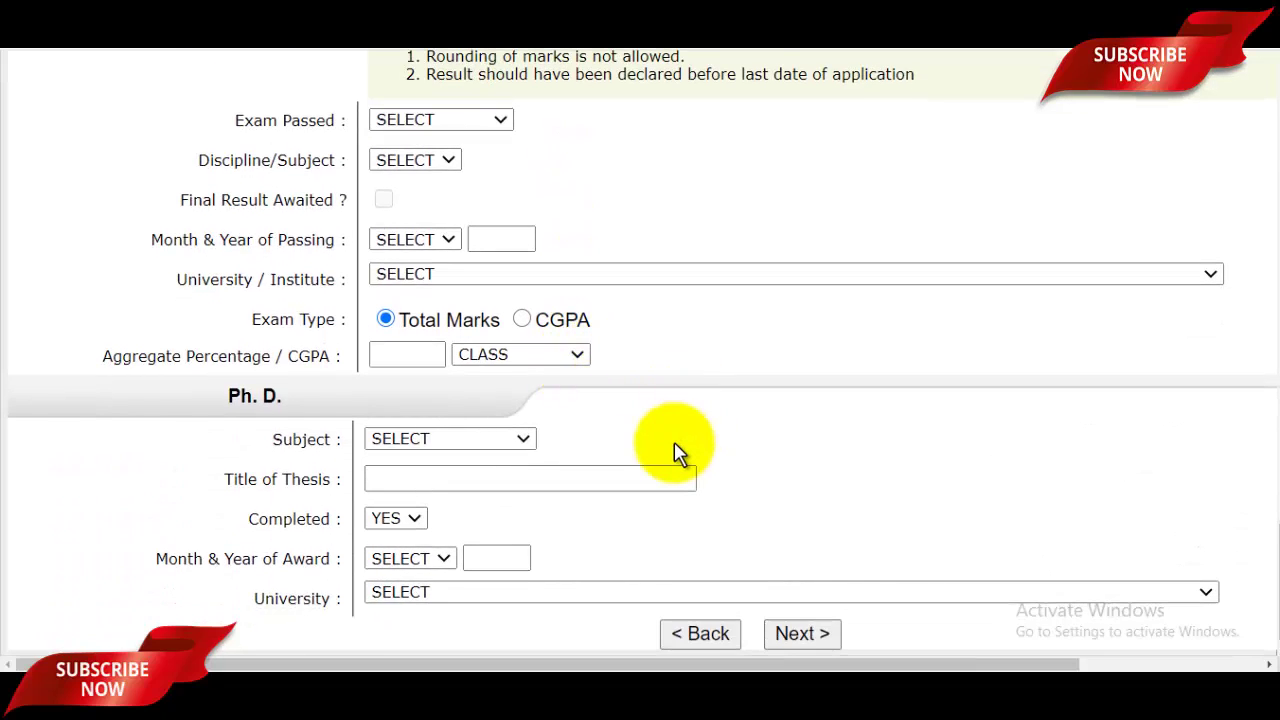
click(793, 635)
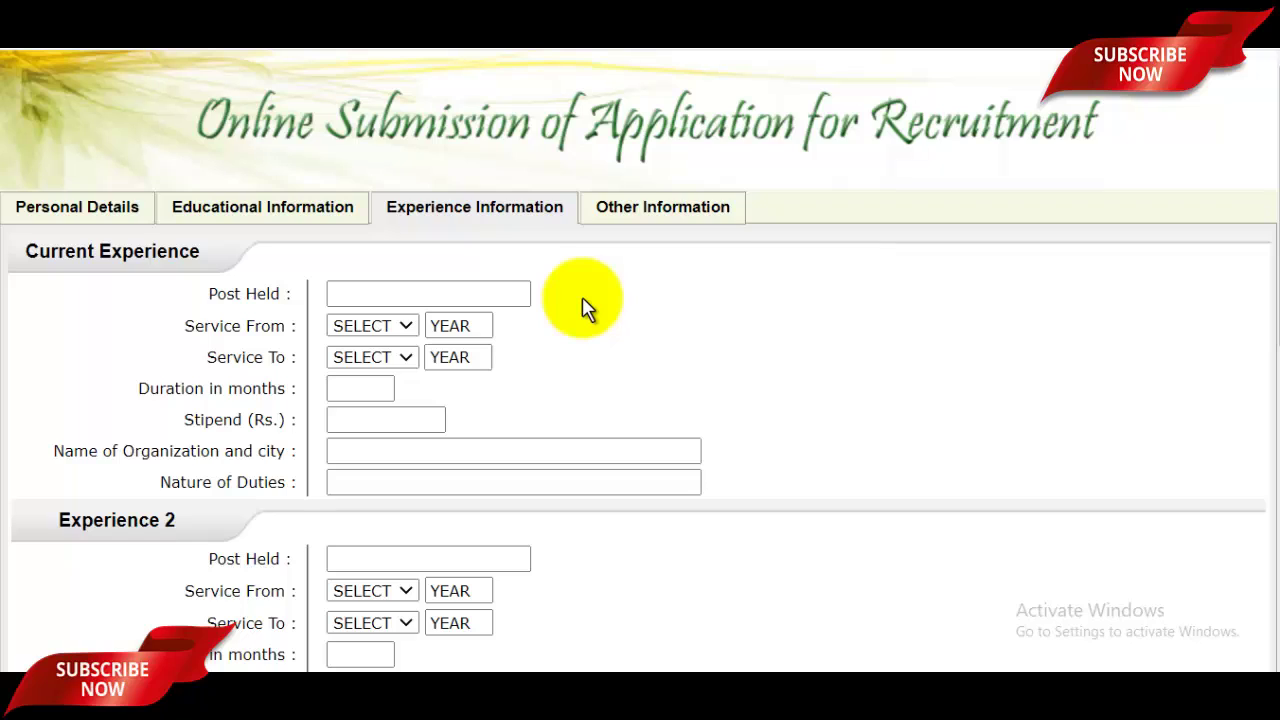
Step: Set the Service From month under Current Experience to MAR
click(434, 293)
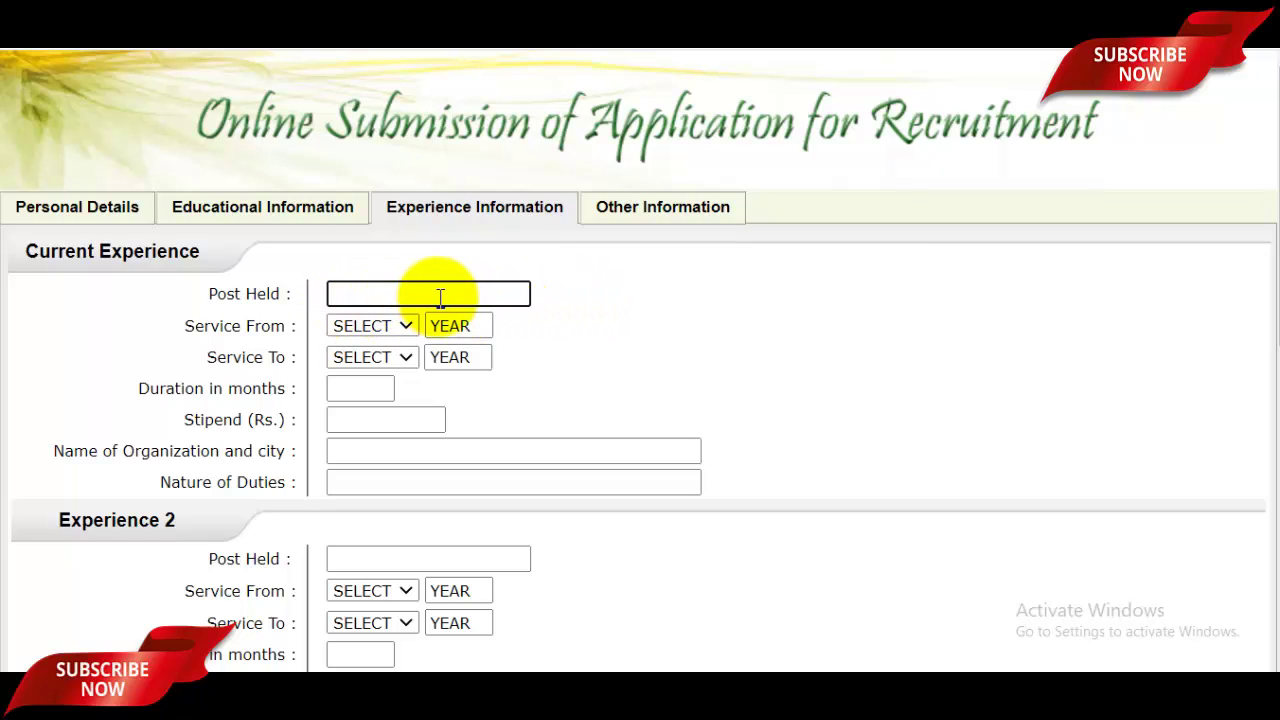
click(386, 332)
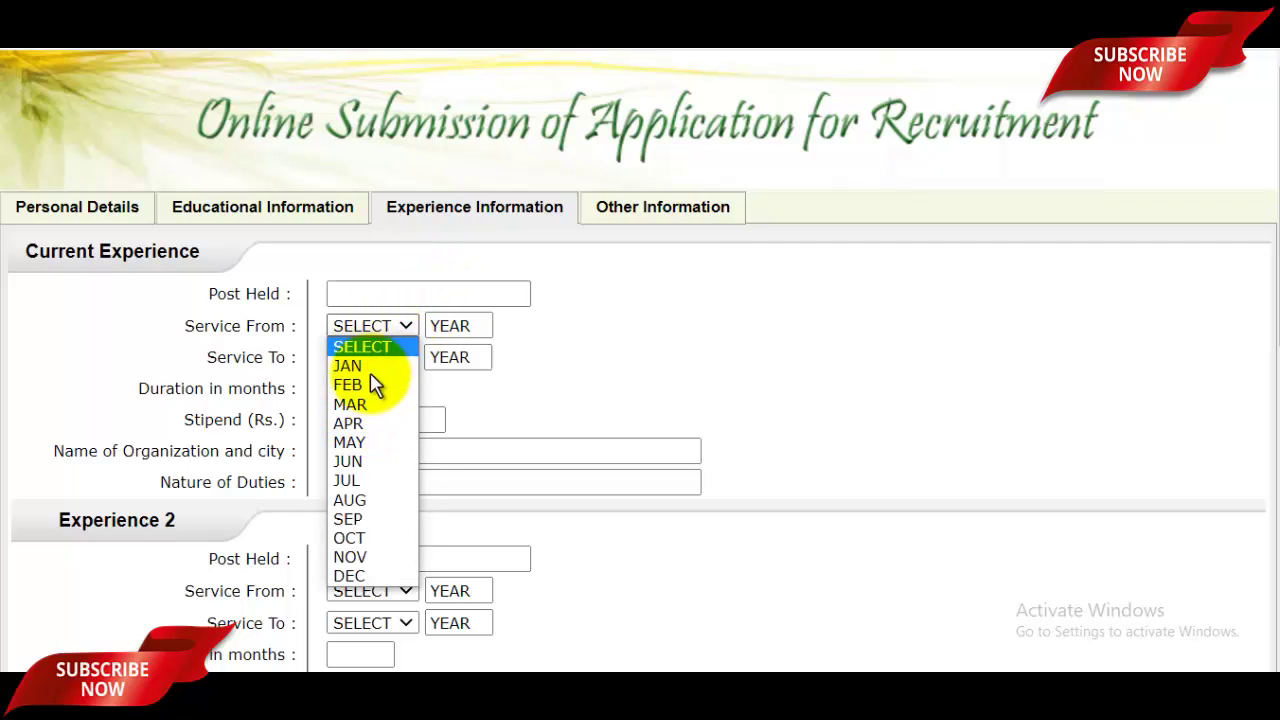
click(410, 405)
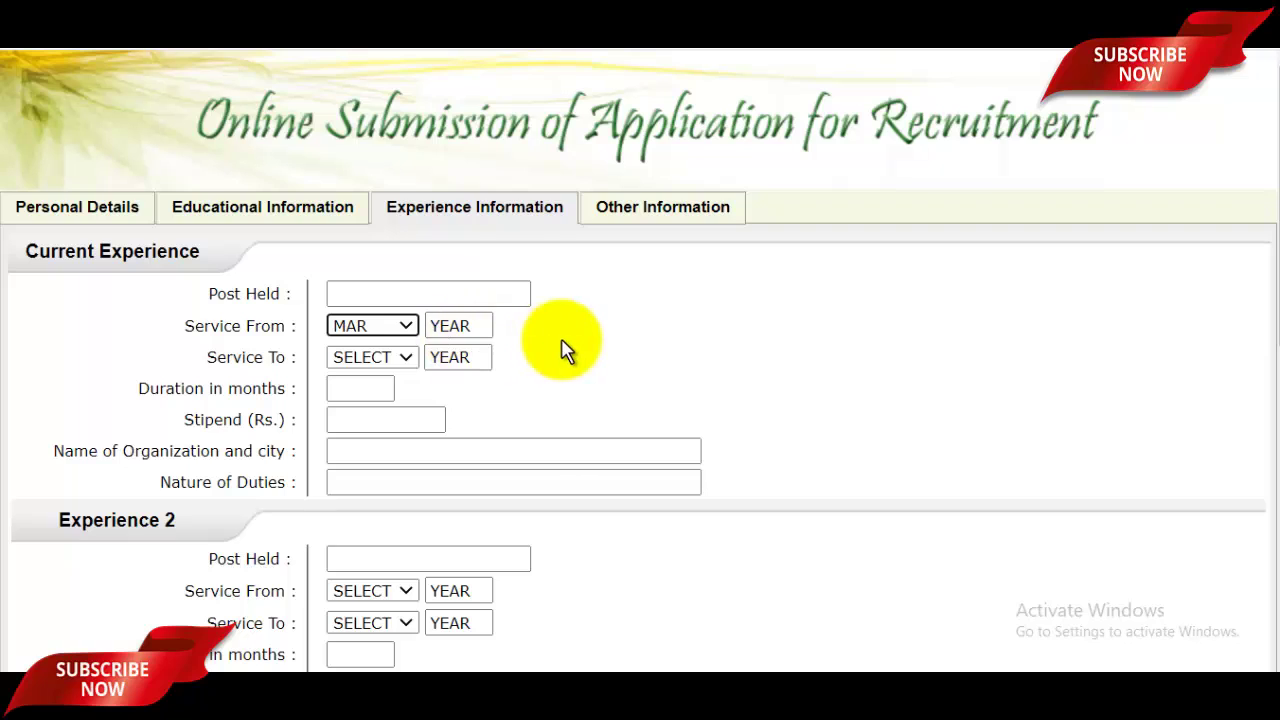
Step: Examine the remaining Current Experience fields, from the service end date to the nature of duties
click(372, 358)
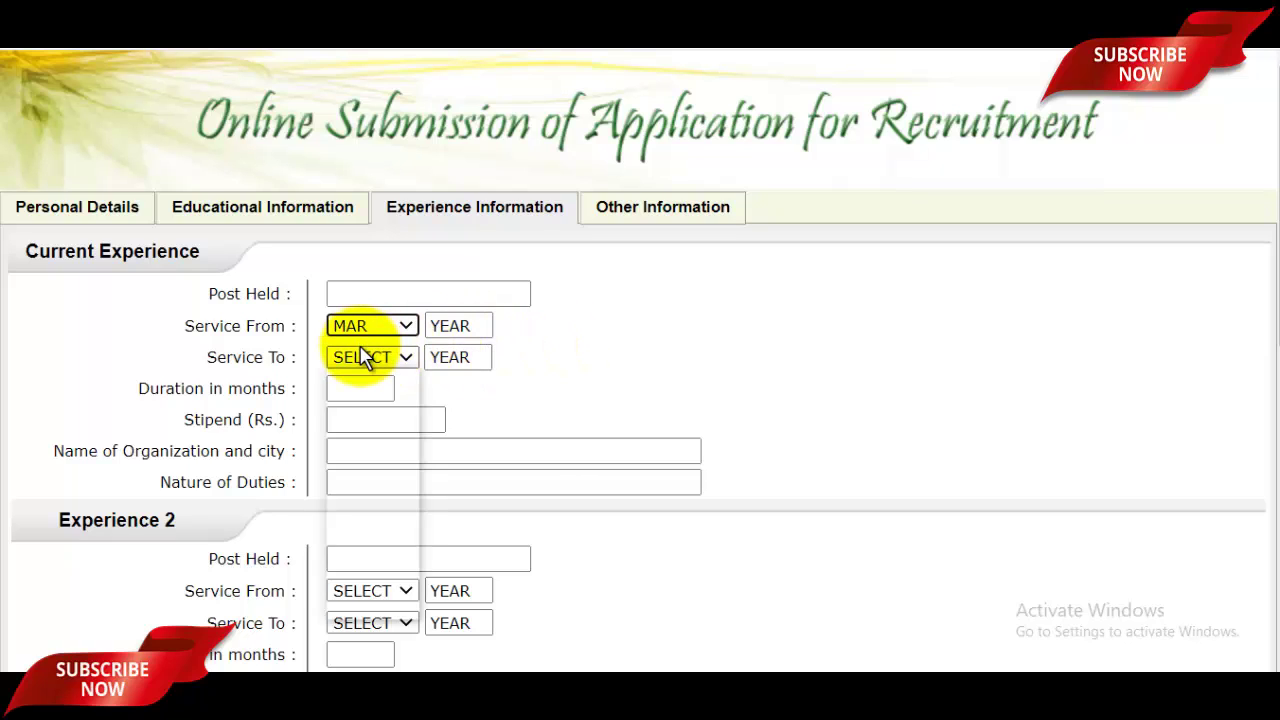
click(461, 369)
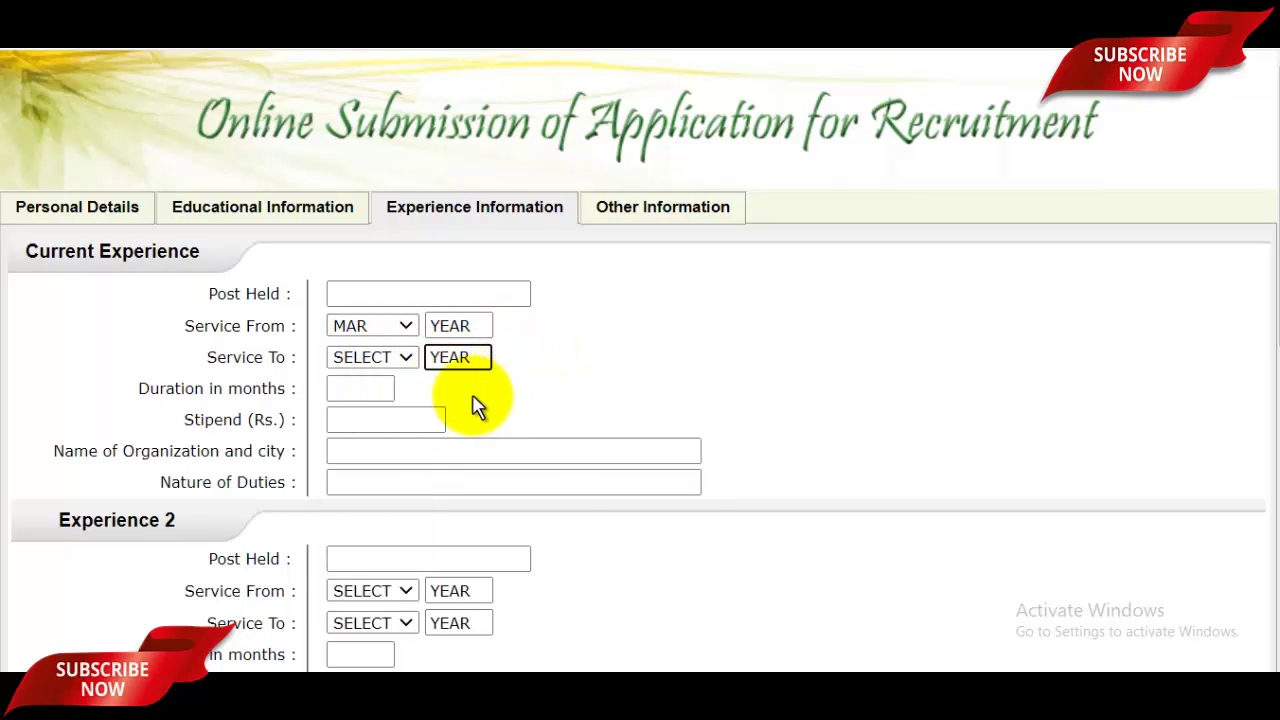
click(375, 398)
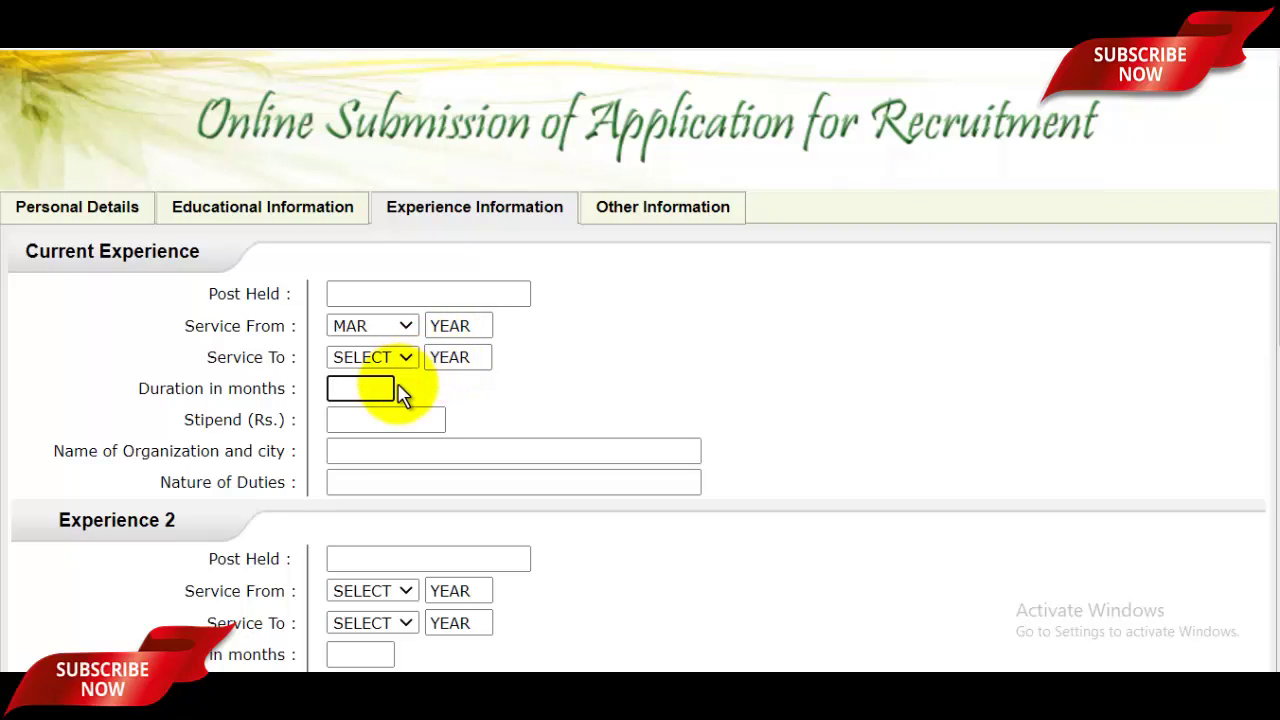
click(398, 419)
scroll(398, 419, down, 1)
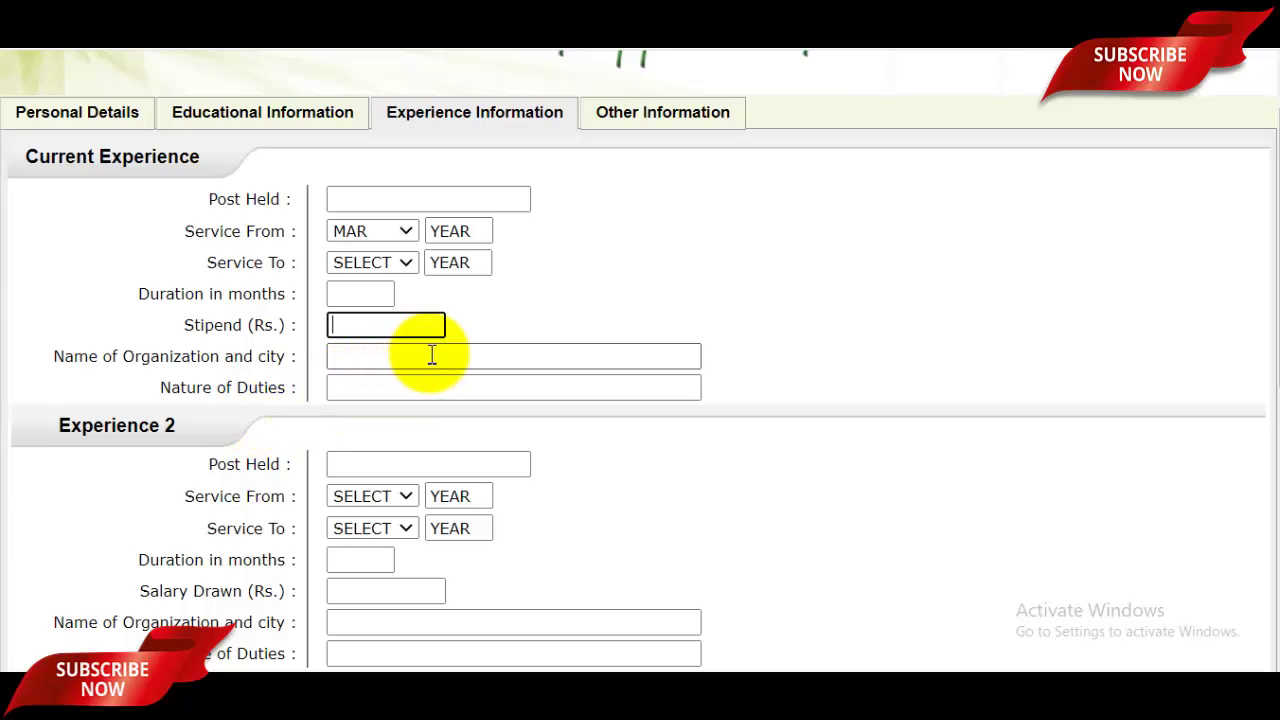
drag(223, 372, 346, 360)
click(350, 358)
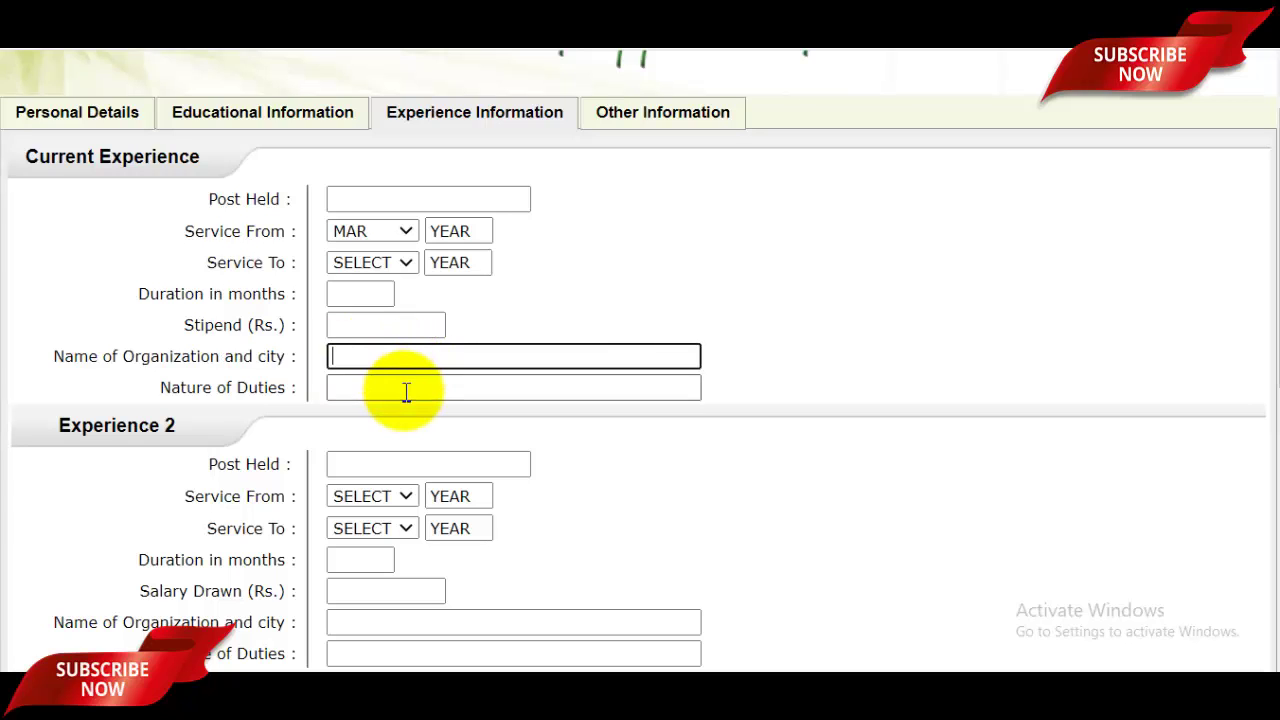
click(400, 388)
Step: Skip the additional experience sections and proceed to the Other Information page
scroll(506, 380, down, 2)
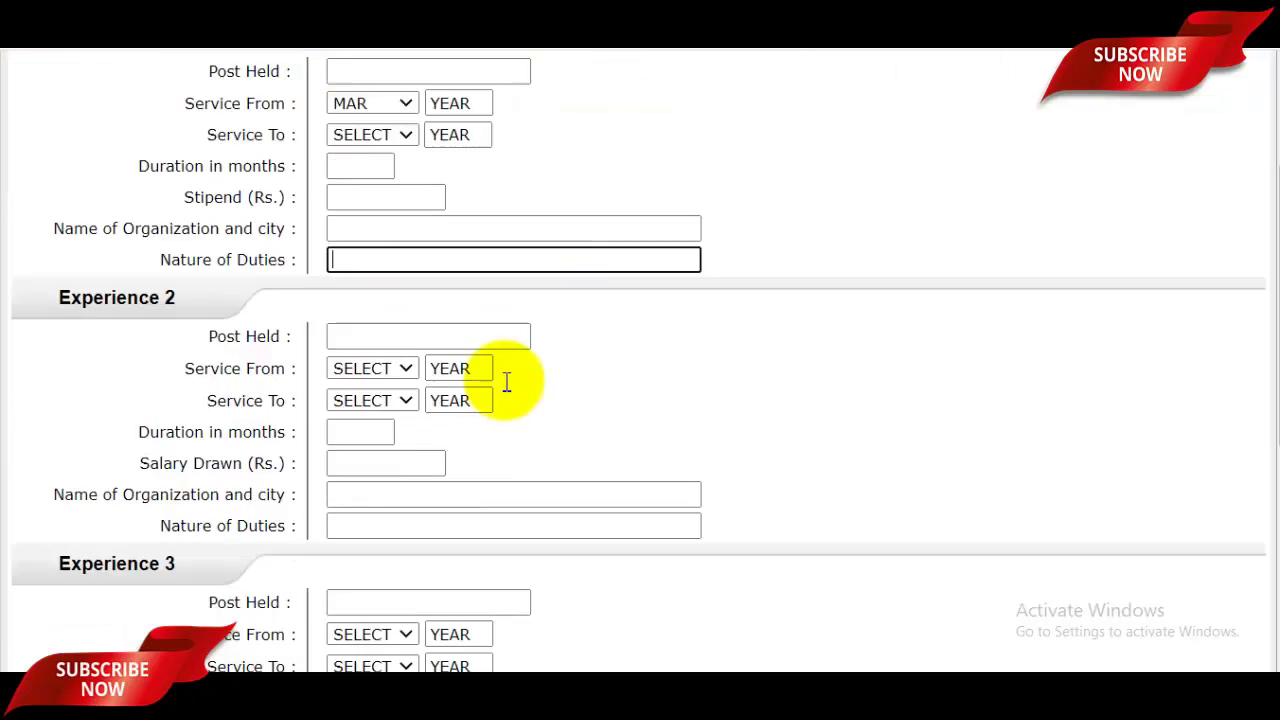
scroll(506, 380, down, 5)
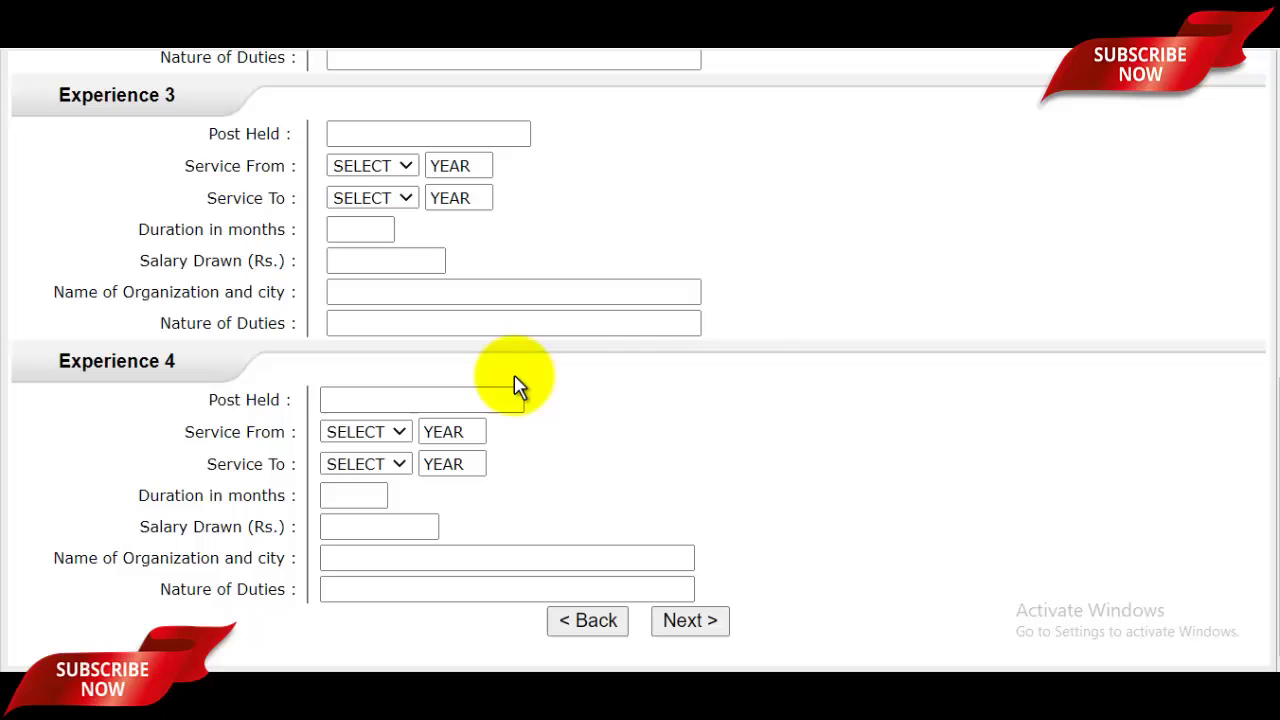
click(705, 622)
scroll(895, 410, up, 3)
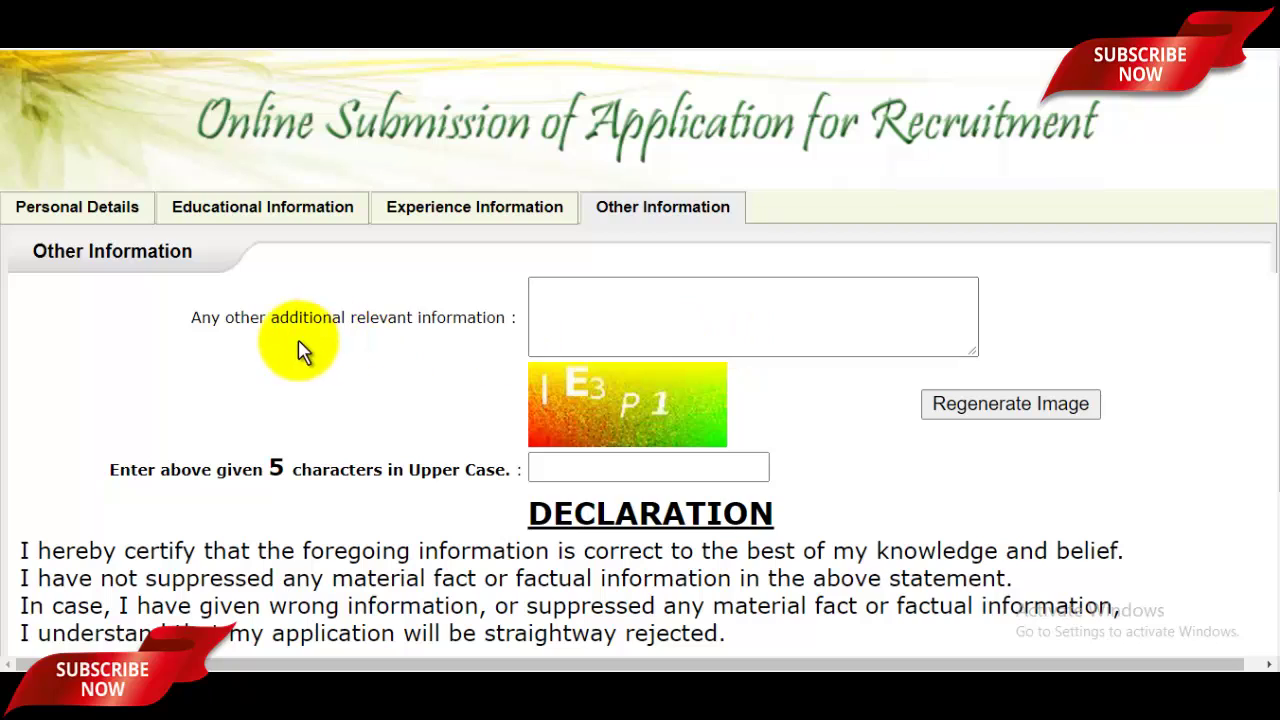
Step: Enter the five-character image verification code in upper case and agree to the declaration
click(690, 316)
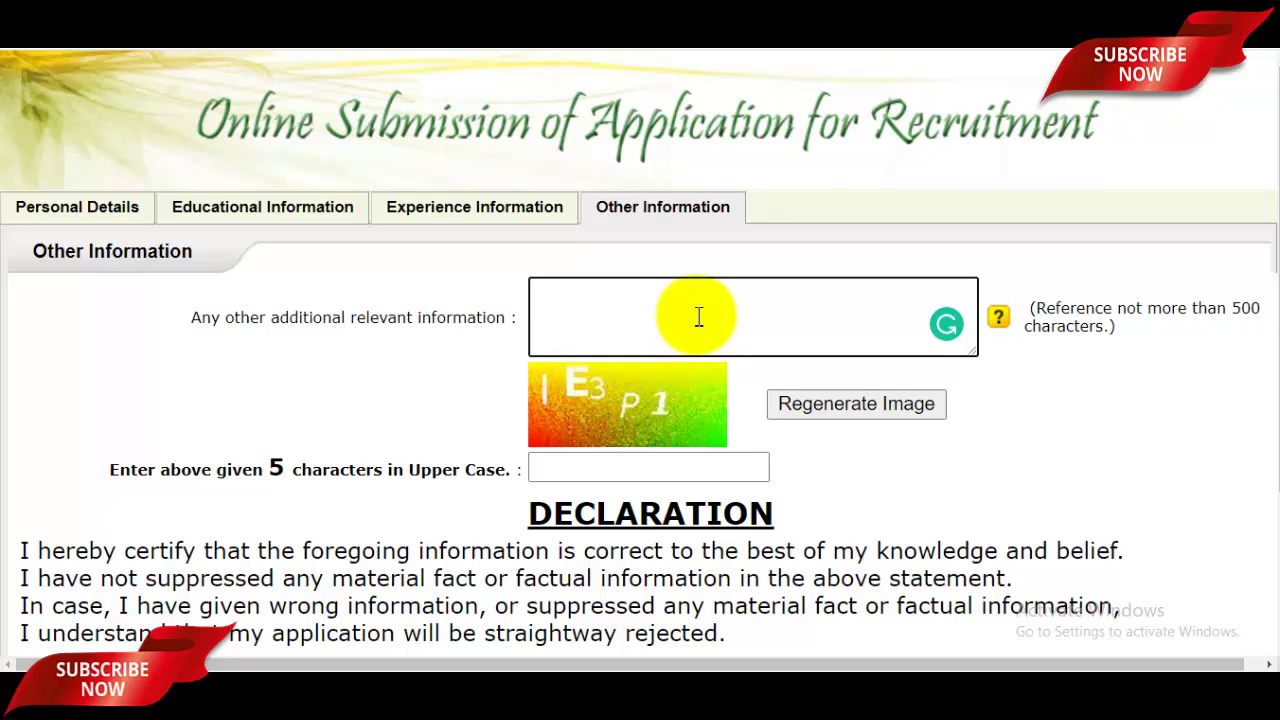
scroll(699, 317, down, 1)
click(655, 370)
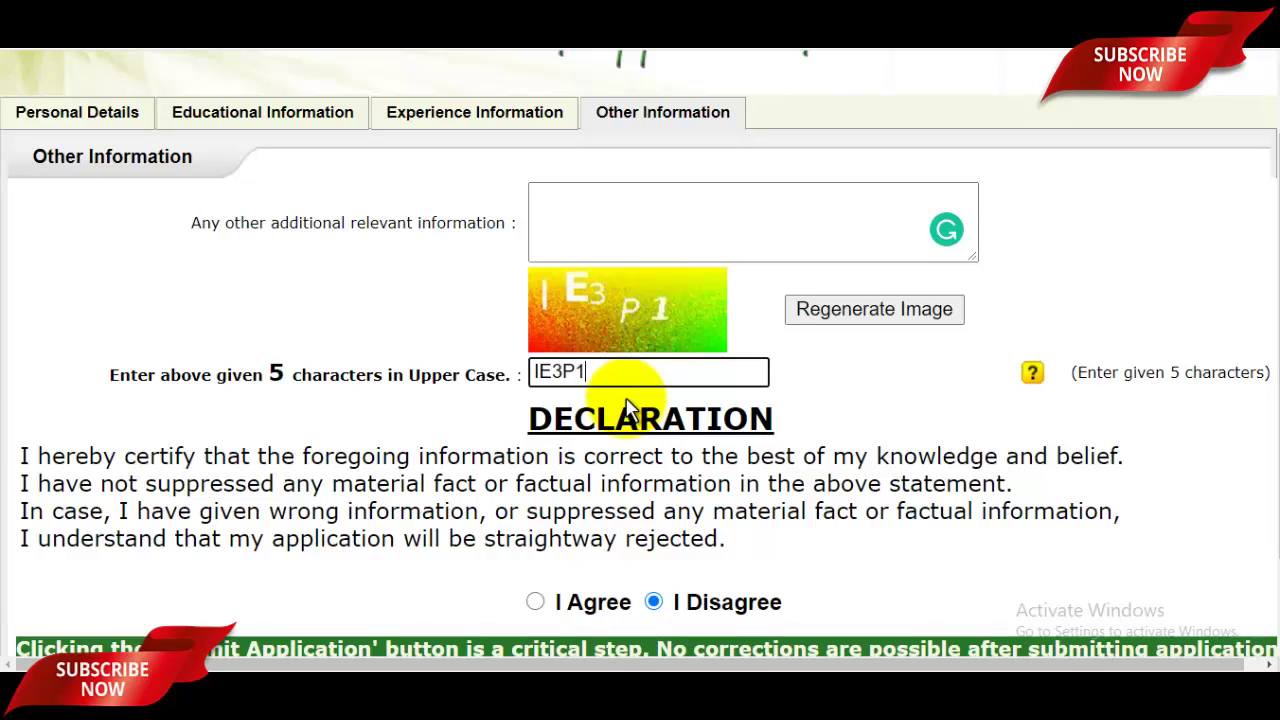
scroll(680, 388, down, 1)
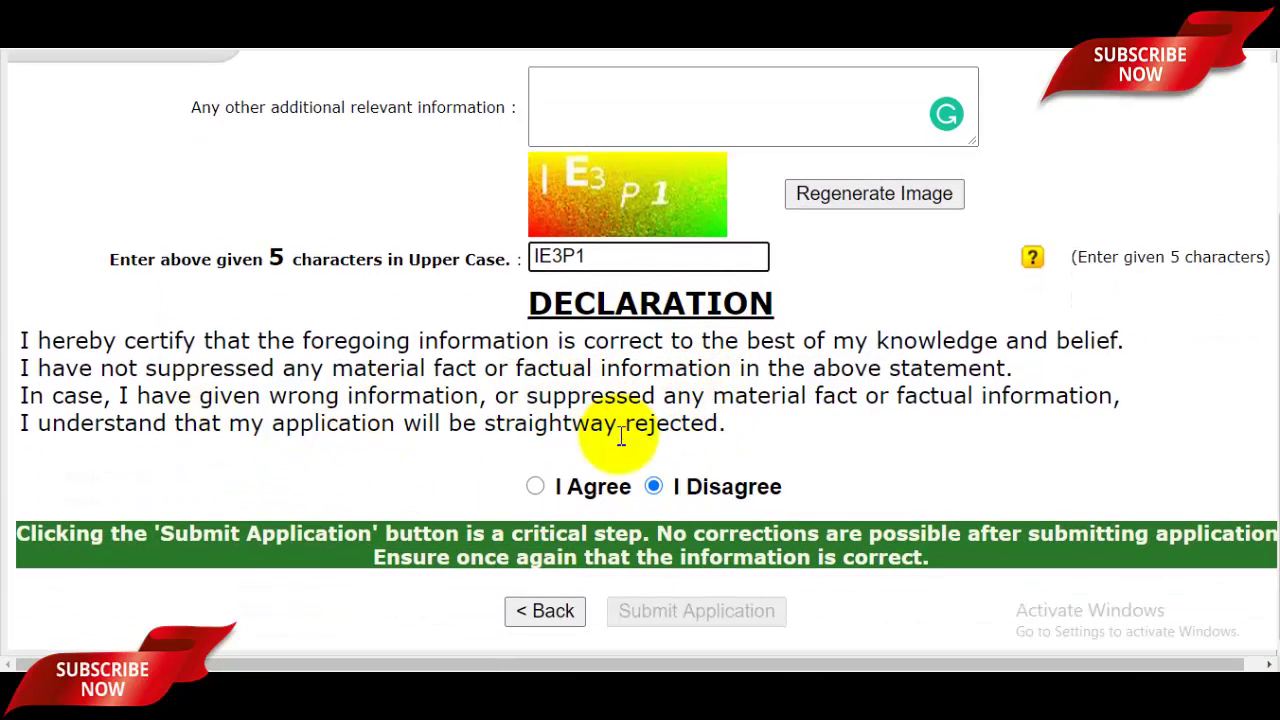
click(535, 486)
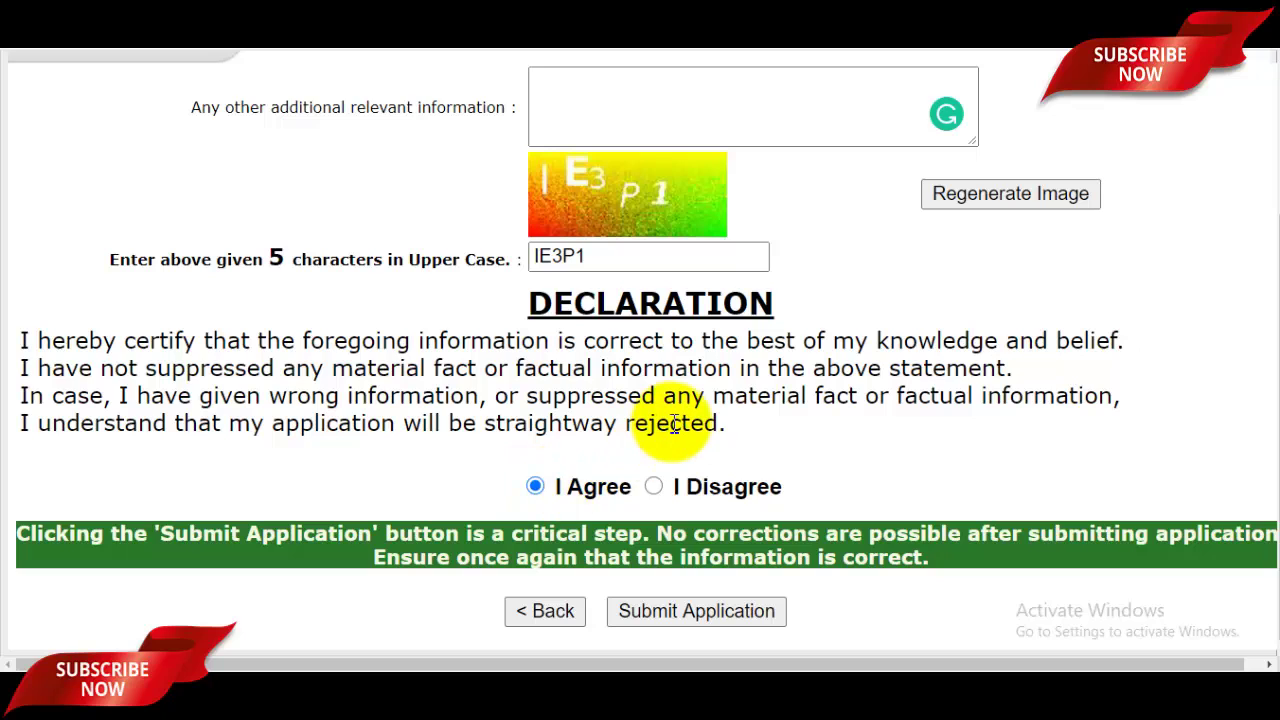
Step: Review the Other Information page and declaration, and submit the application with confirmation
scroll(760, 362, up, 2)
scroll(797, 354, down, 1)
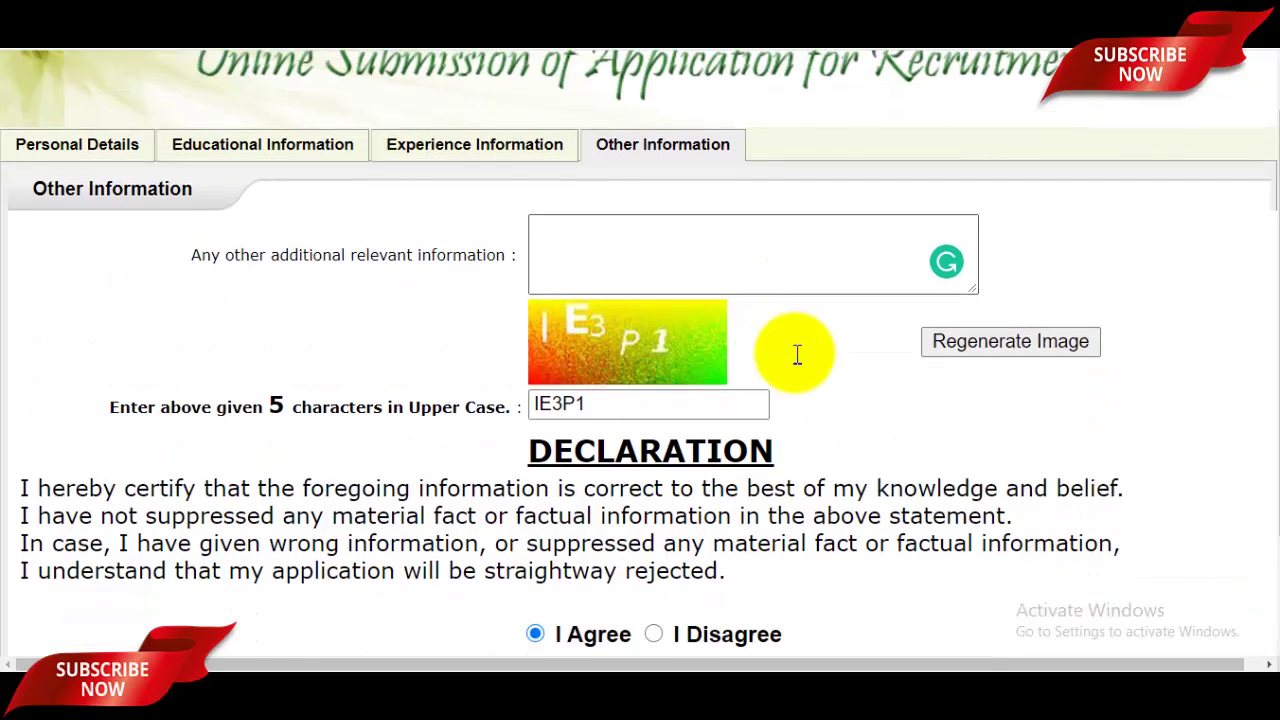
scroll(797, 354, down, 2)
scroll(815, 345, up, 2)
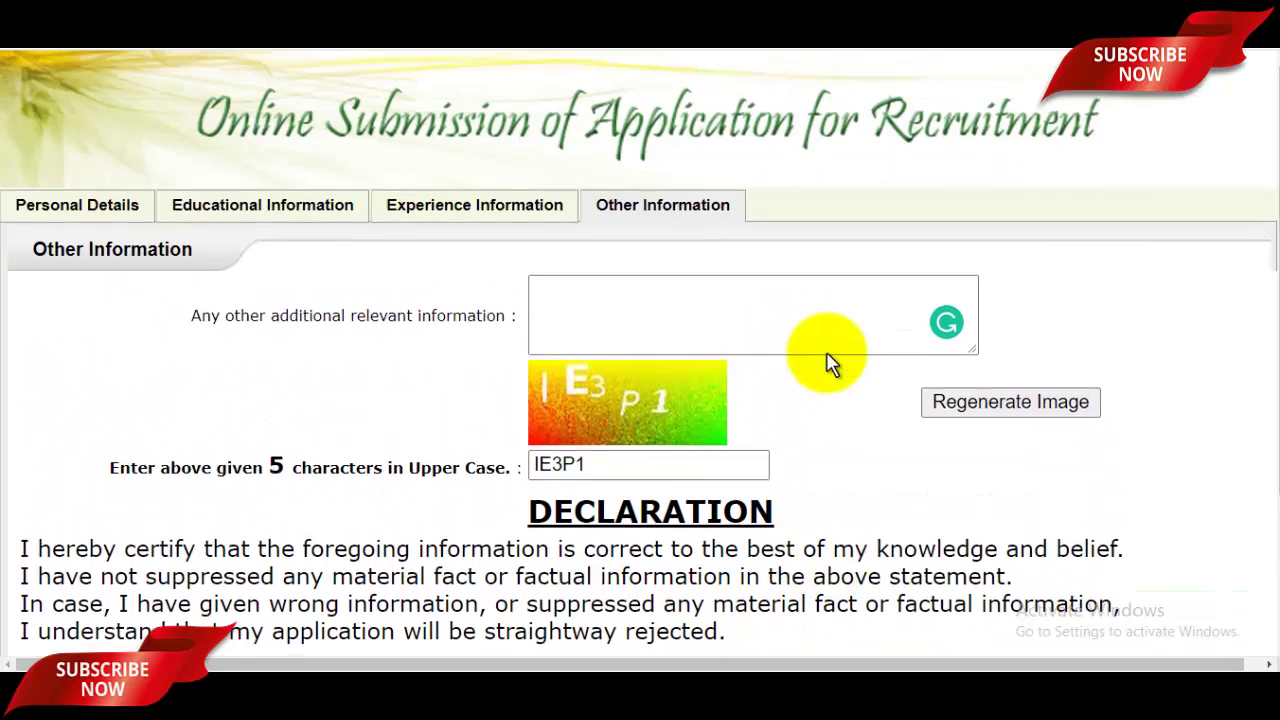
scroll(829, 354, down, 2)
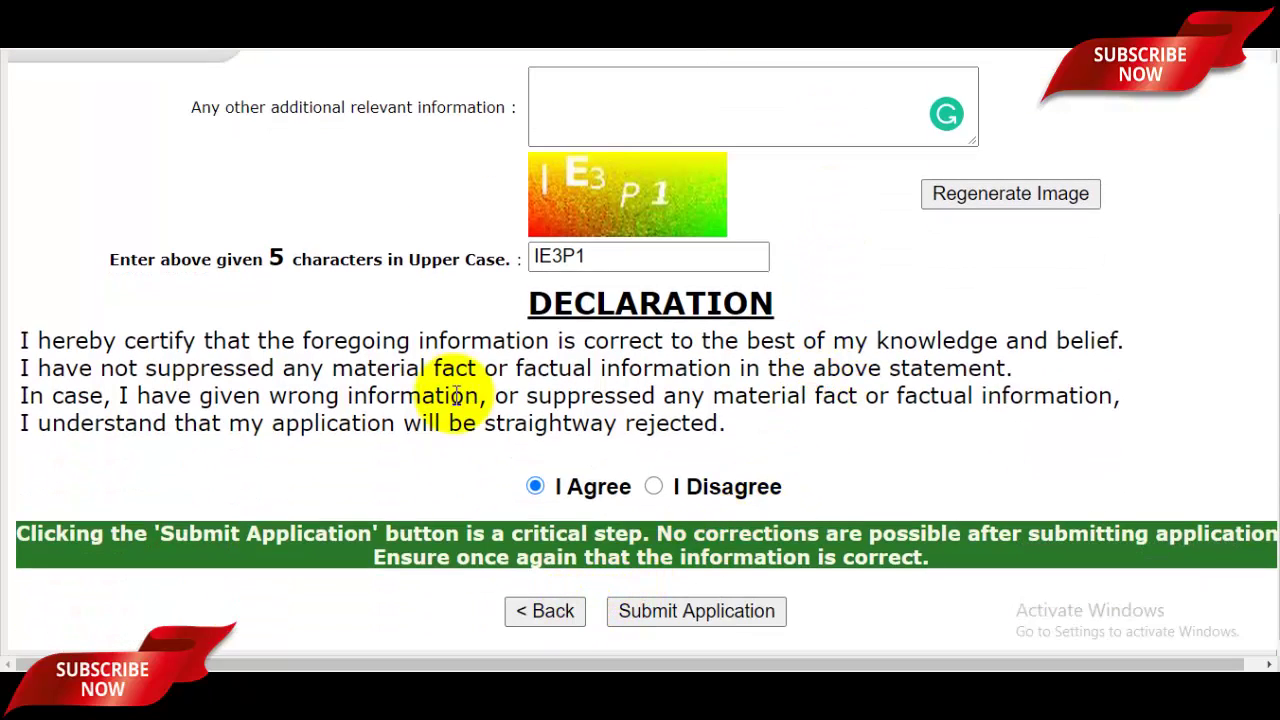
scroll(645, 366, up, 2)
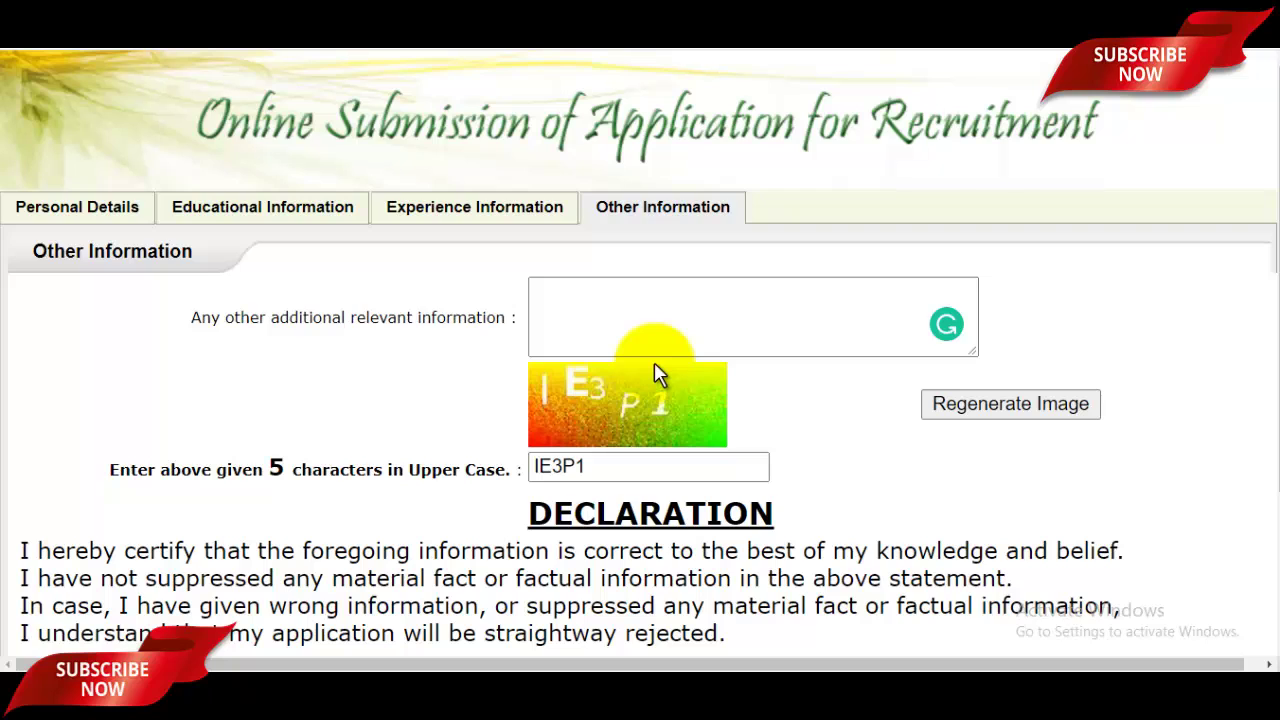
scroll(660, 366, down, 2)
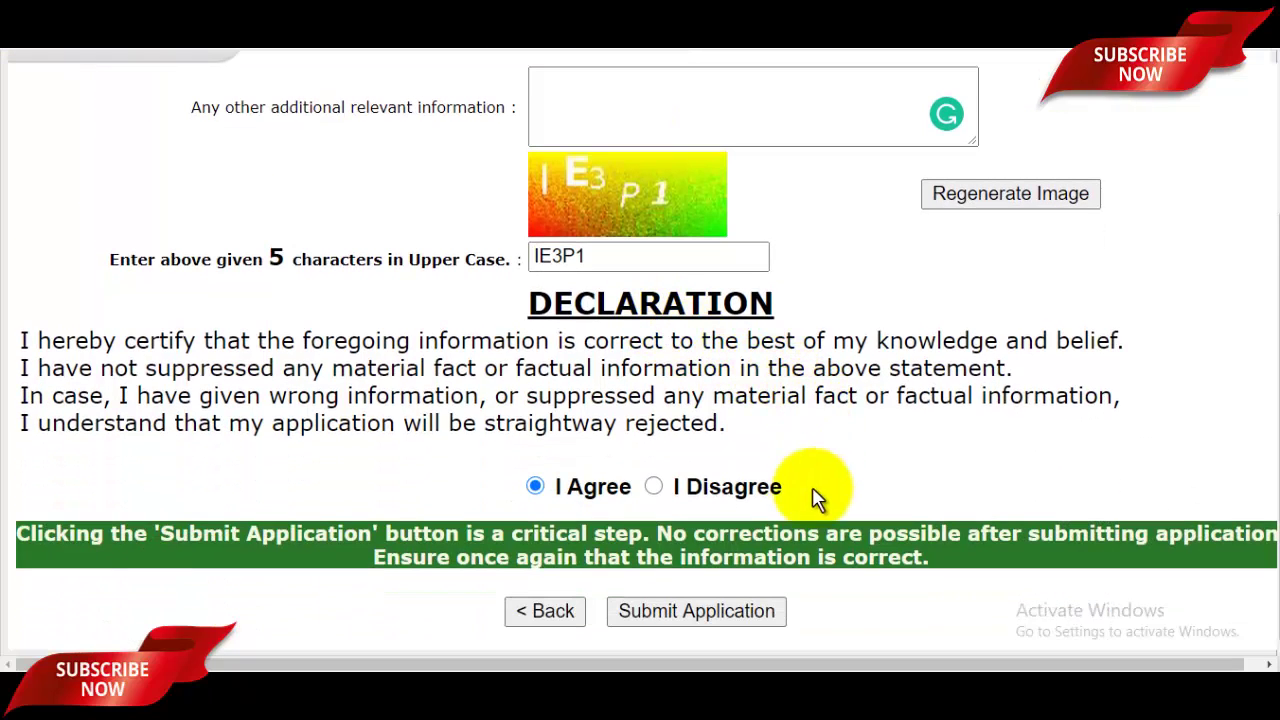
click(726, 606)
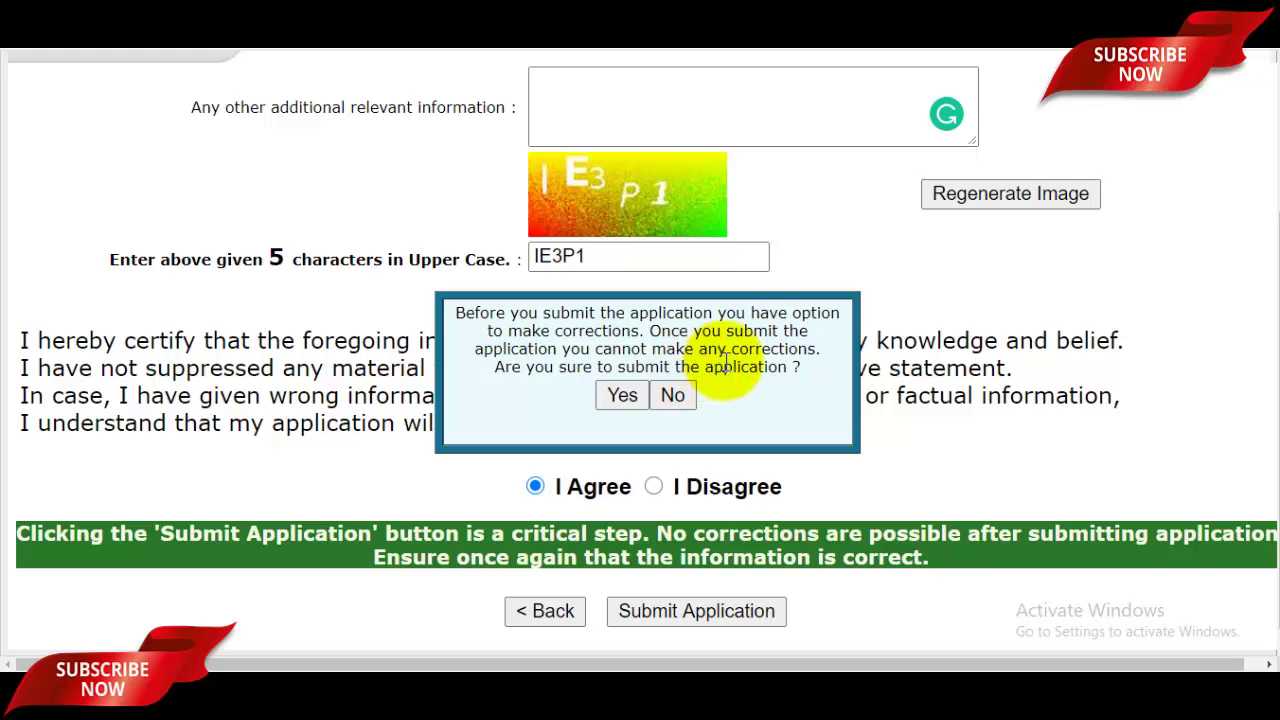
click(622, 395)
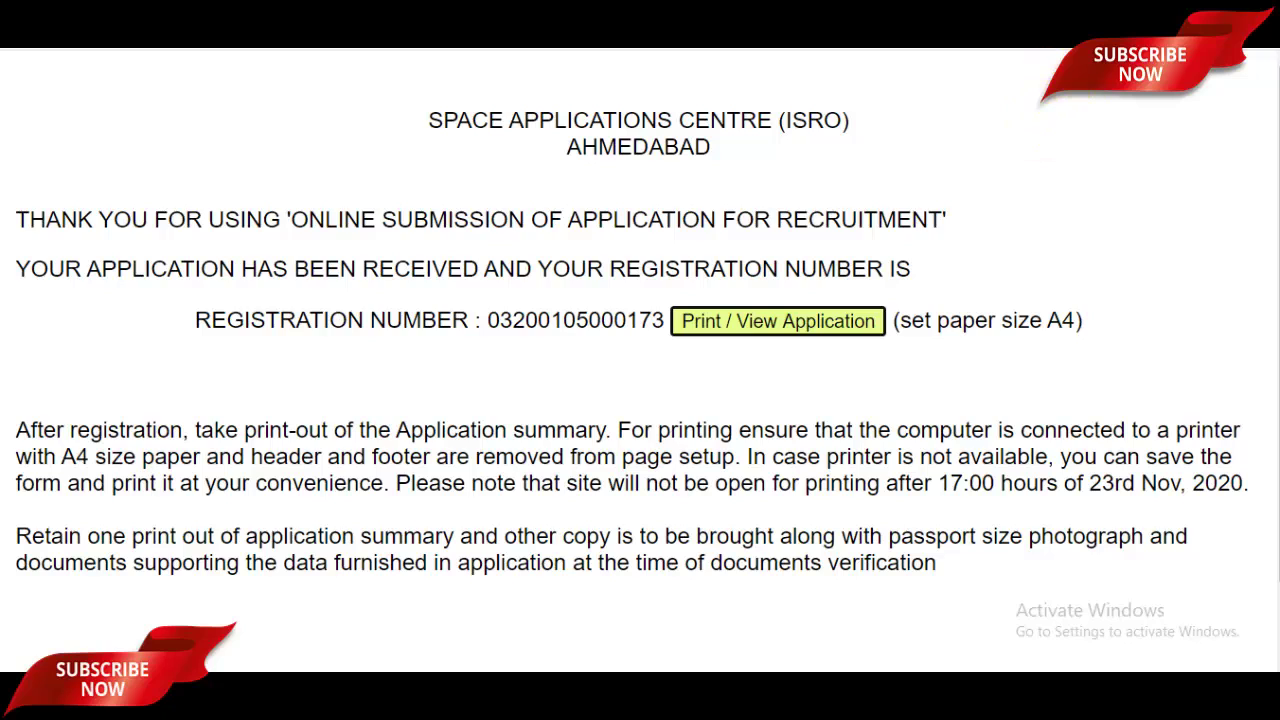
Step: Open the print/view form for the submitted application and fill in the applicant's email address and date of birth
click(778, 320)
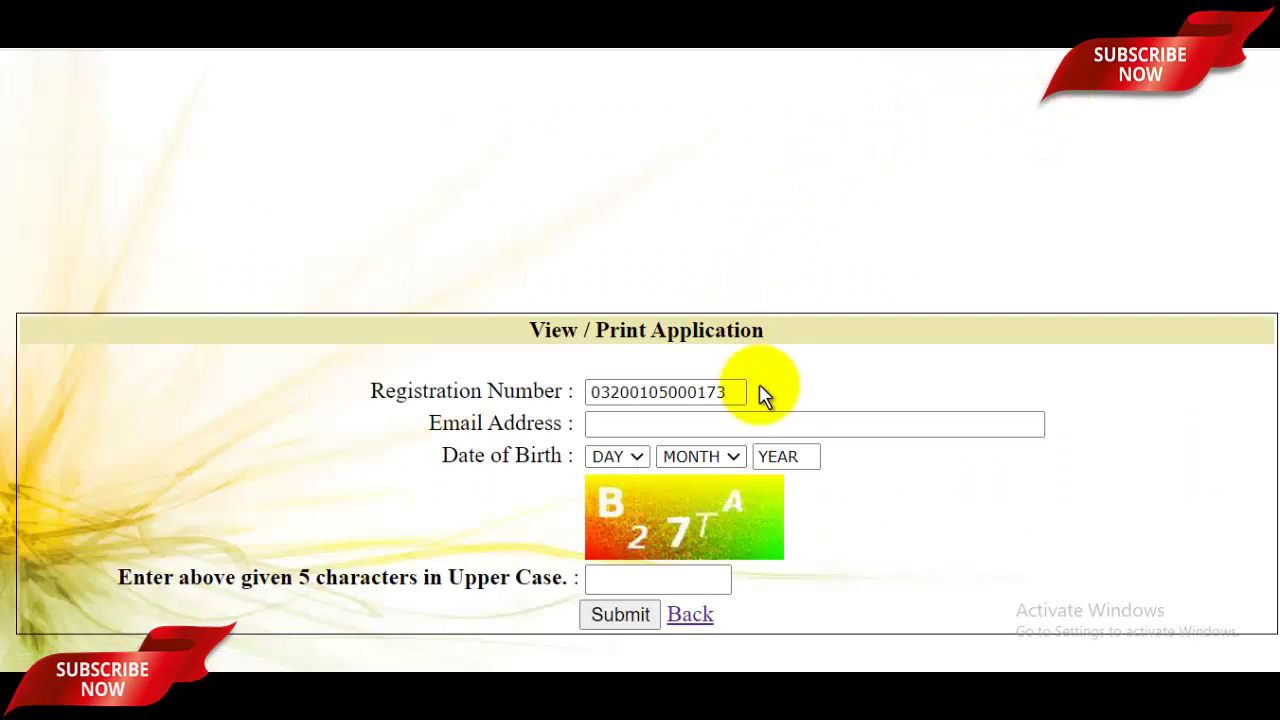
click(679, 433)
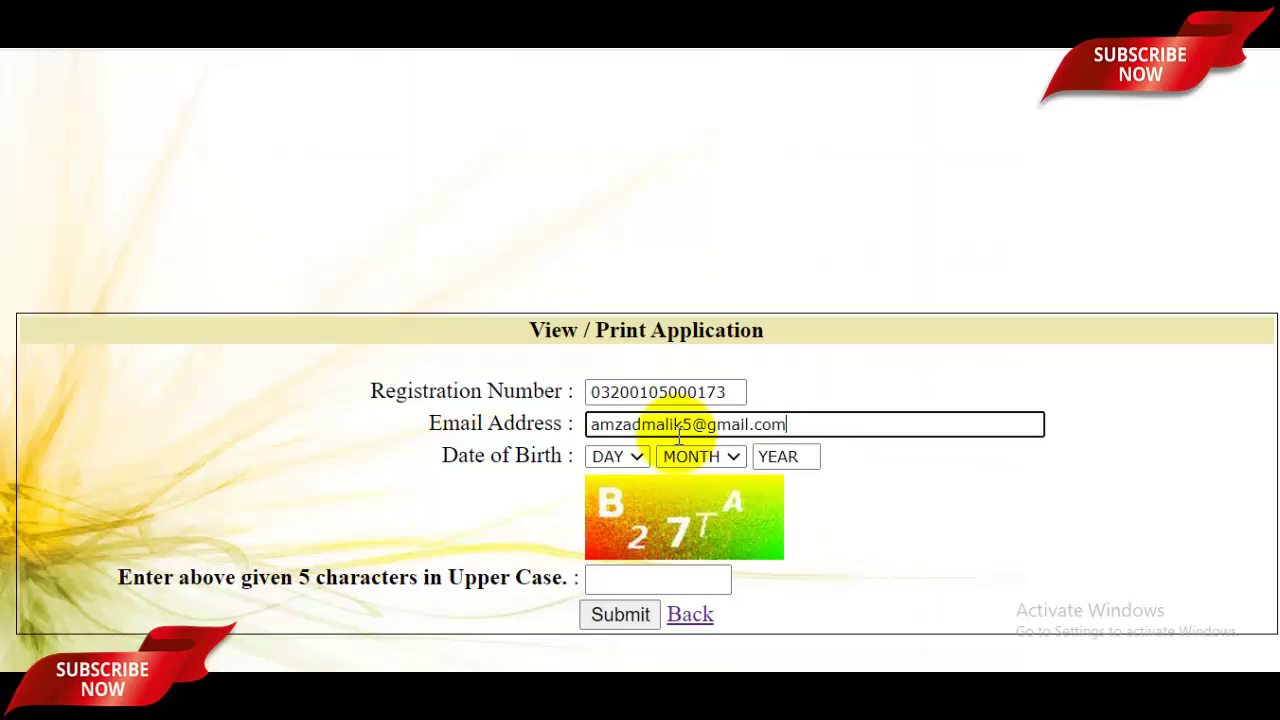
click(634, 457)
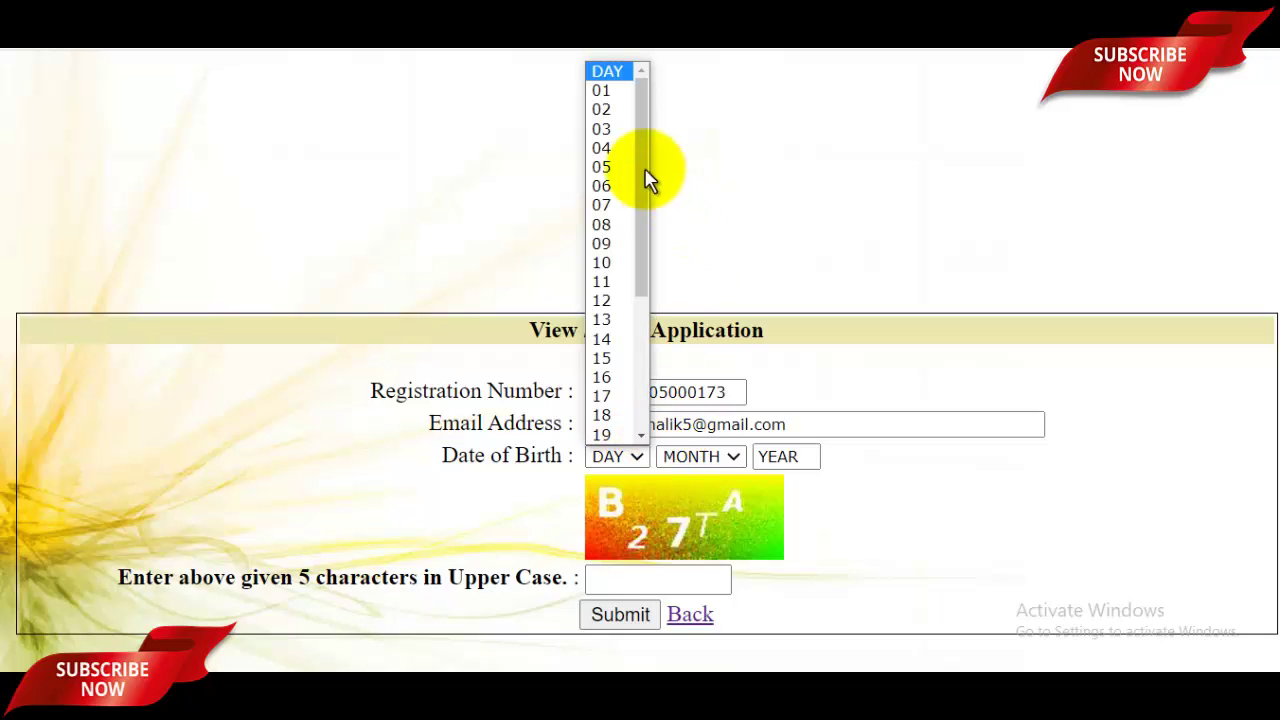
click(605, 109)
click(688, 457)
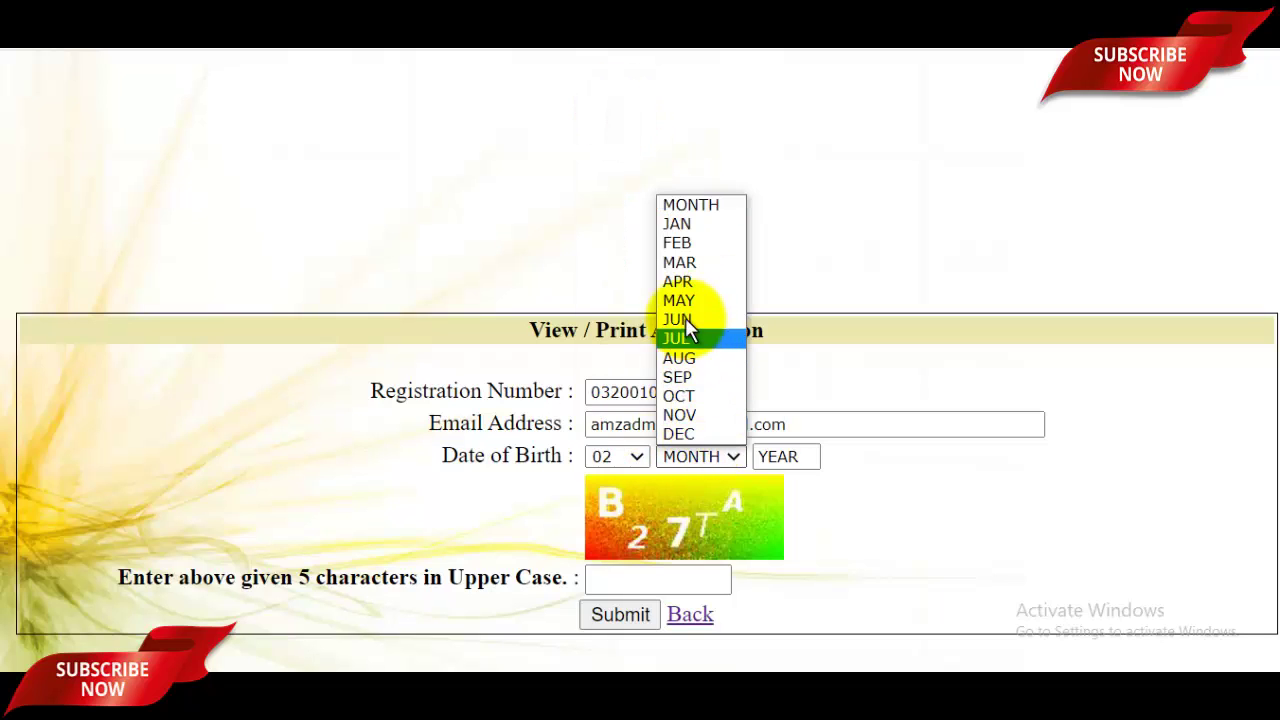
click(683, 302)
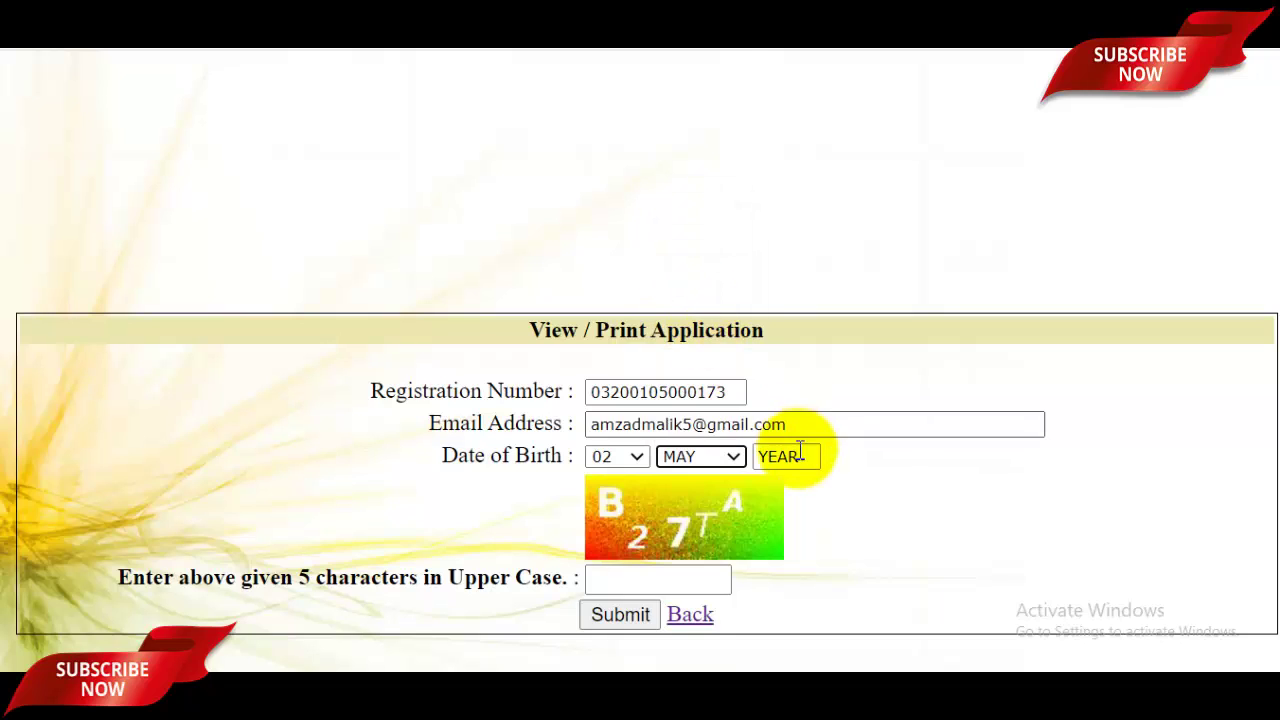
click(800, 452)
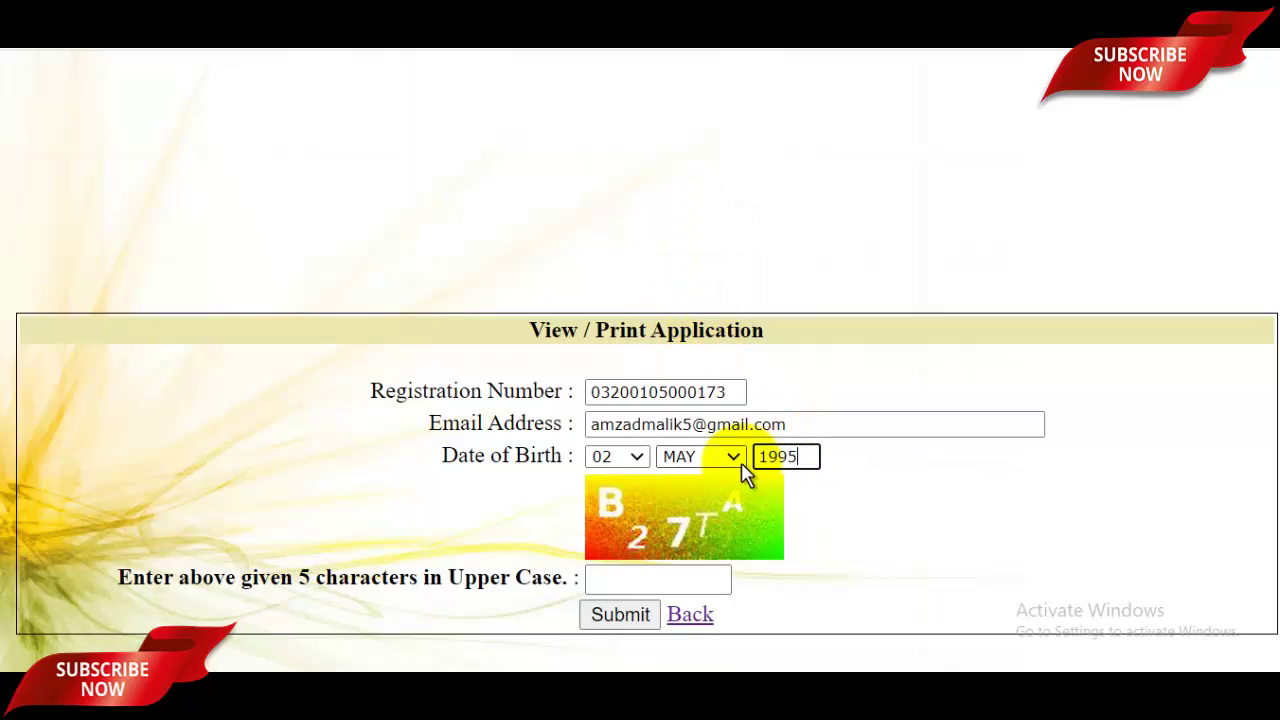
Step: Enter the five-character image verification code in upper case and submit the View / Print Application form
click(677, 579)
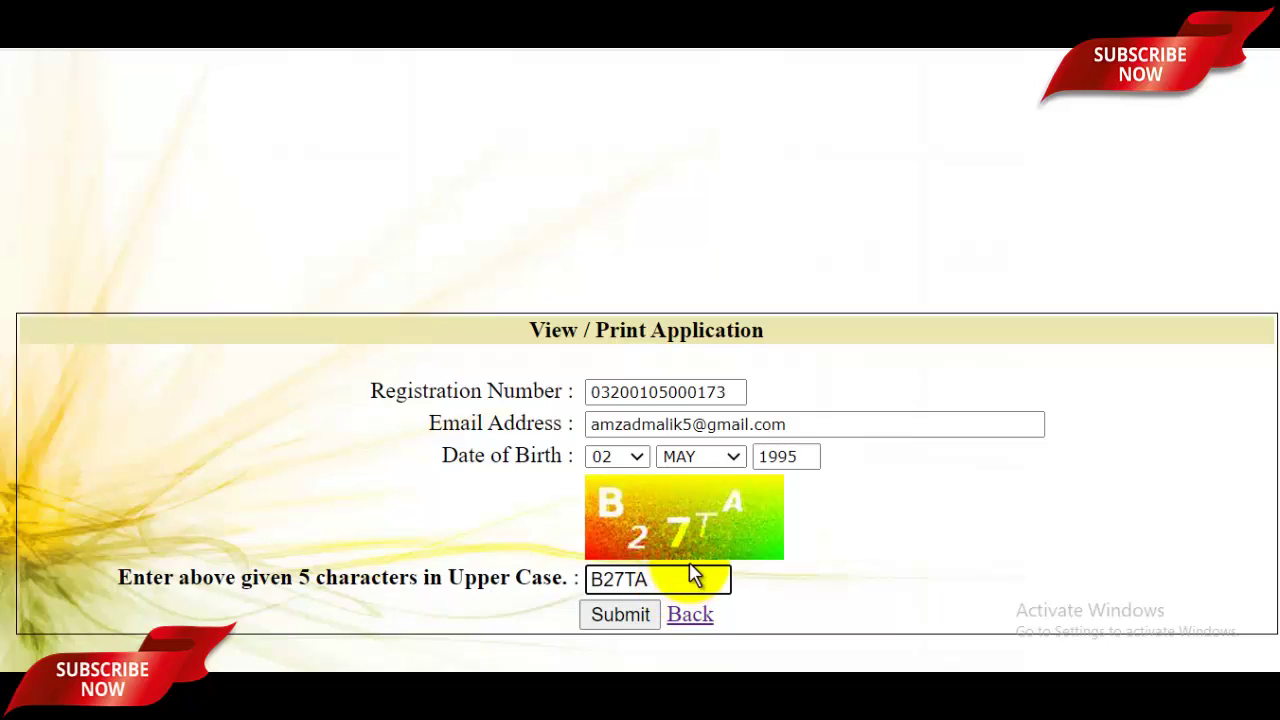
click(617, 614)
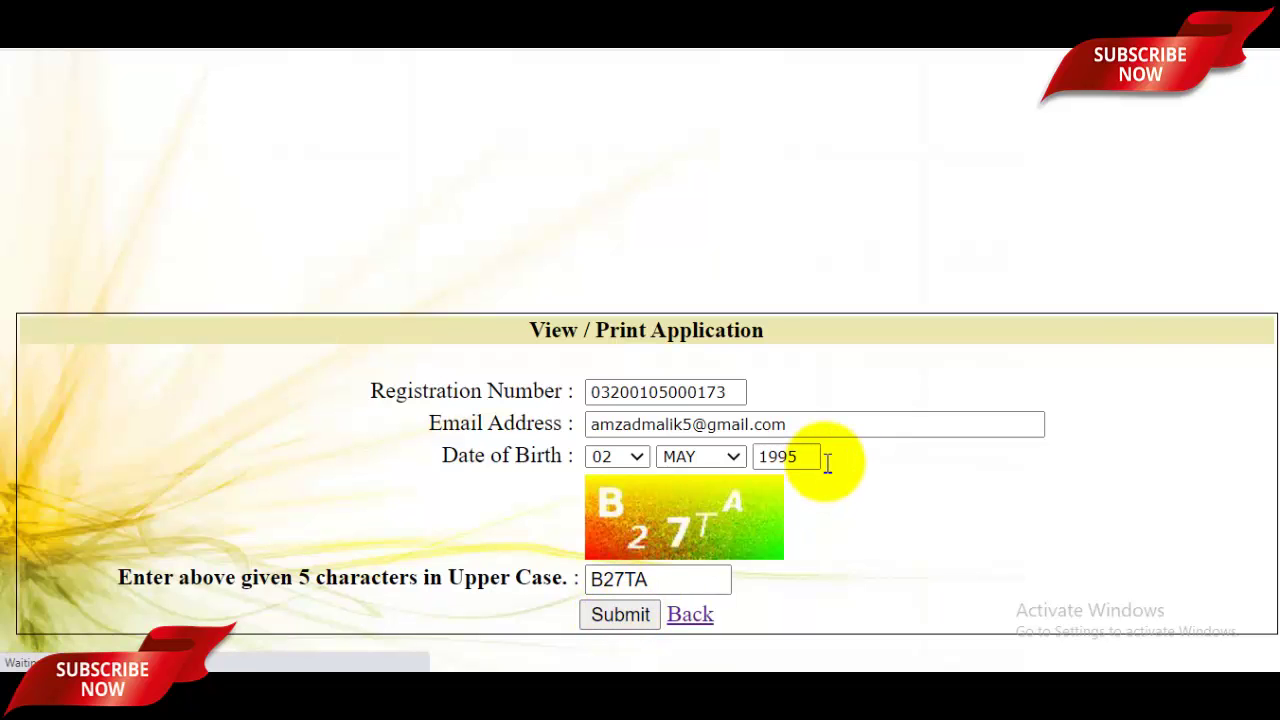
Step: Examine the application summary at a smaller zoom, from the personal information to the certificate and signature area
scroll(828, 460, down, 2)
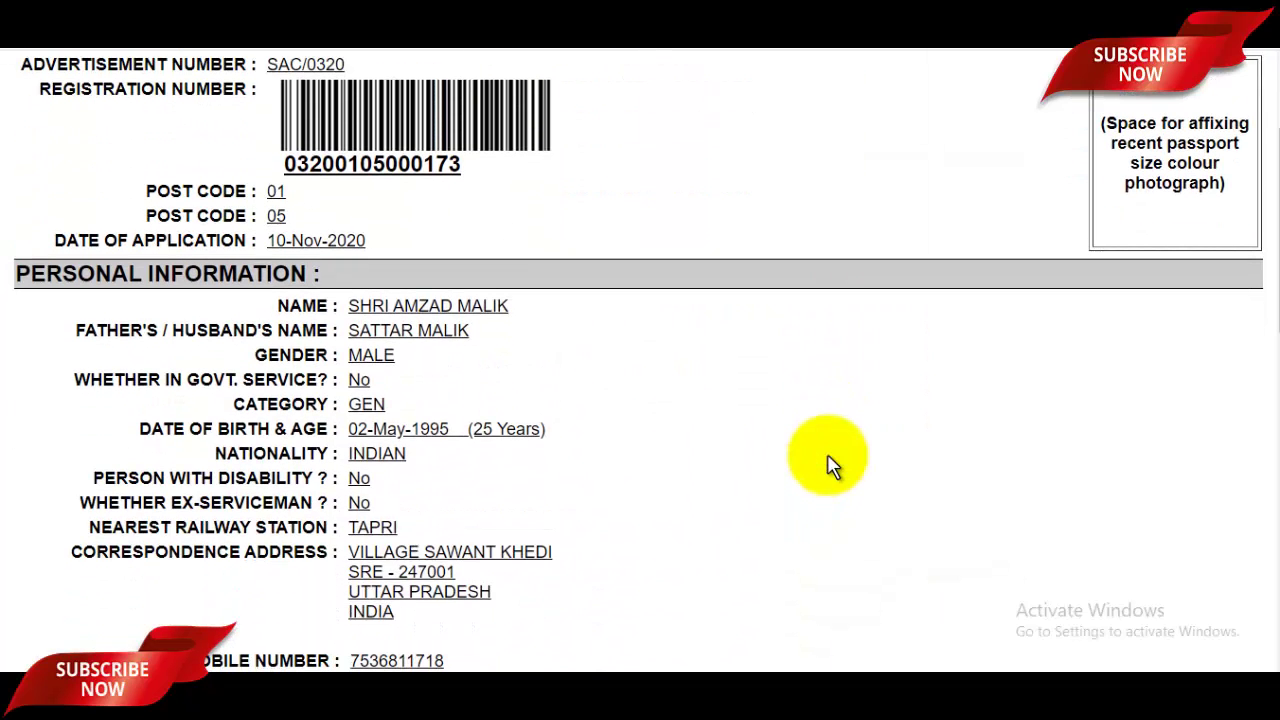
key(ctrl+minus)
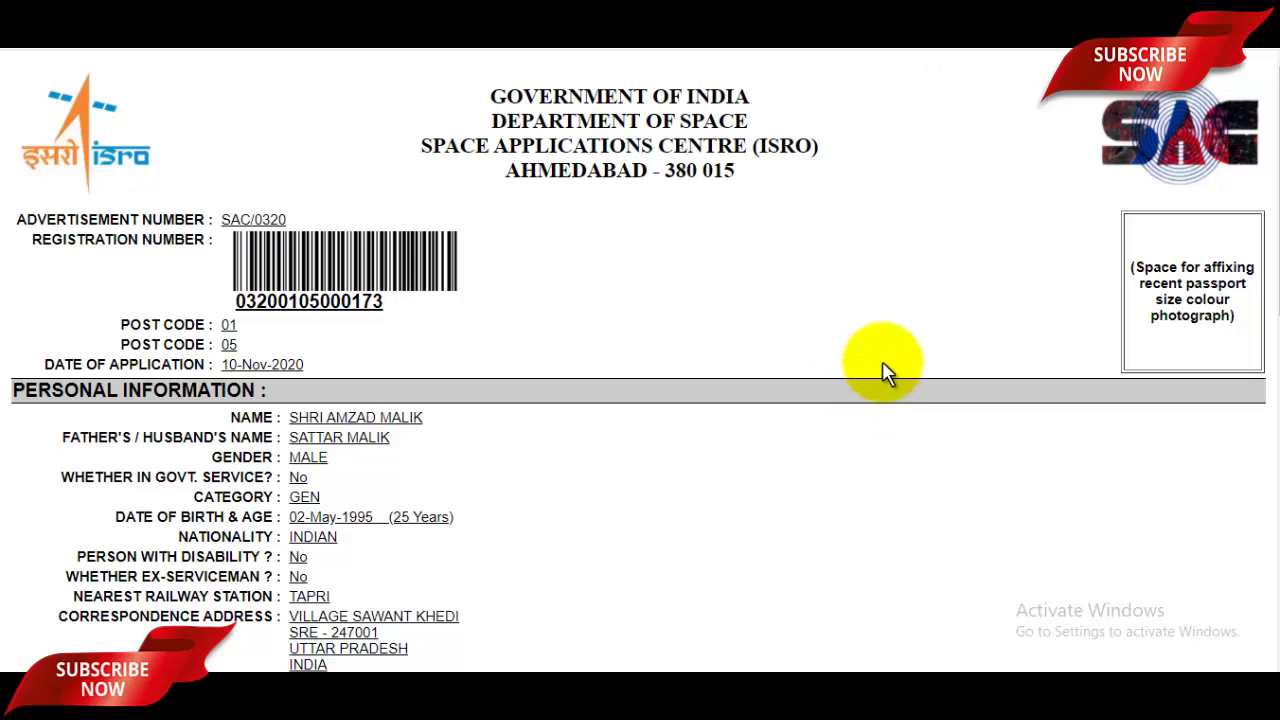
scroll(871, 349, down, 10)
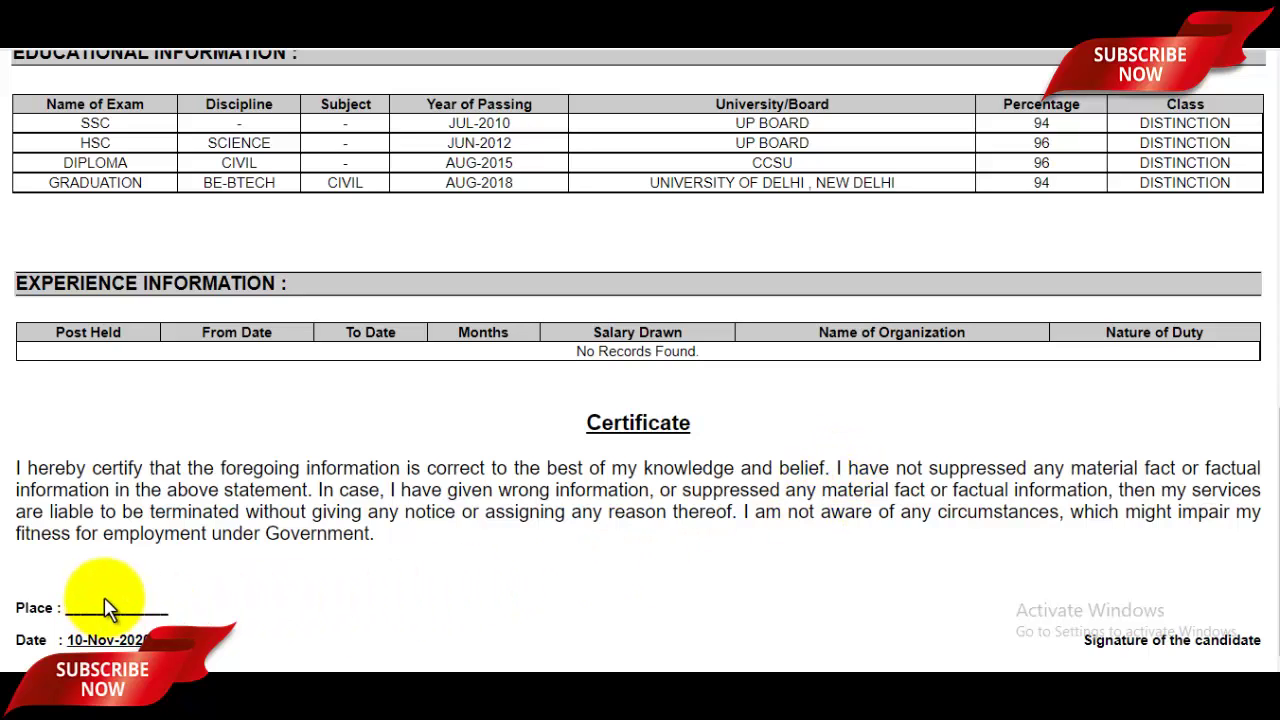
scroll(1251, 607, up, 10)
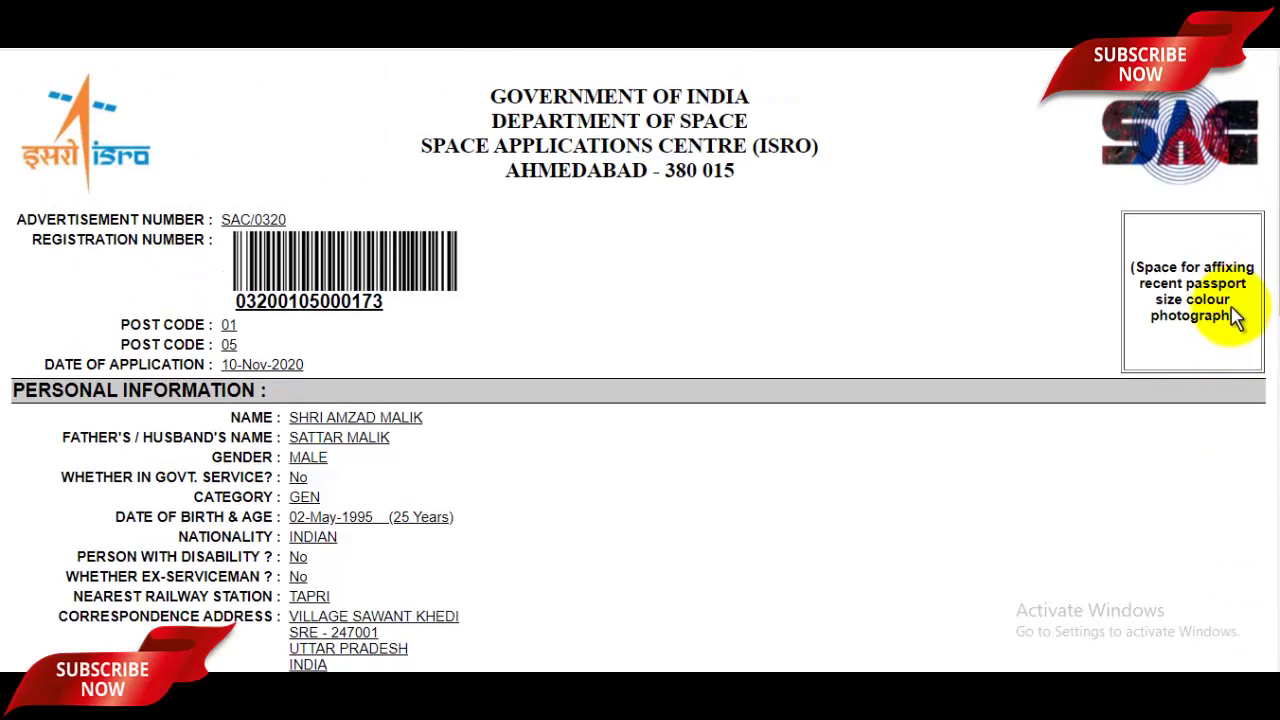
scroll(1230, 325, down, 6)
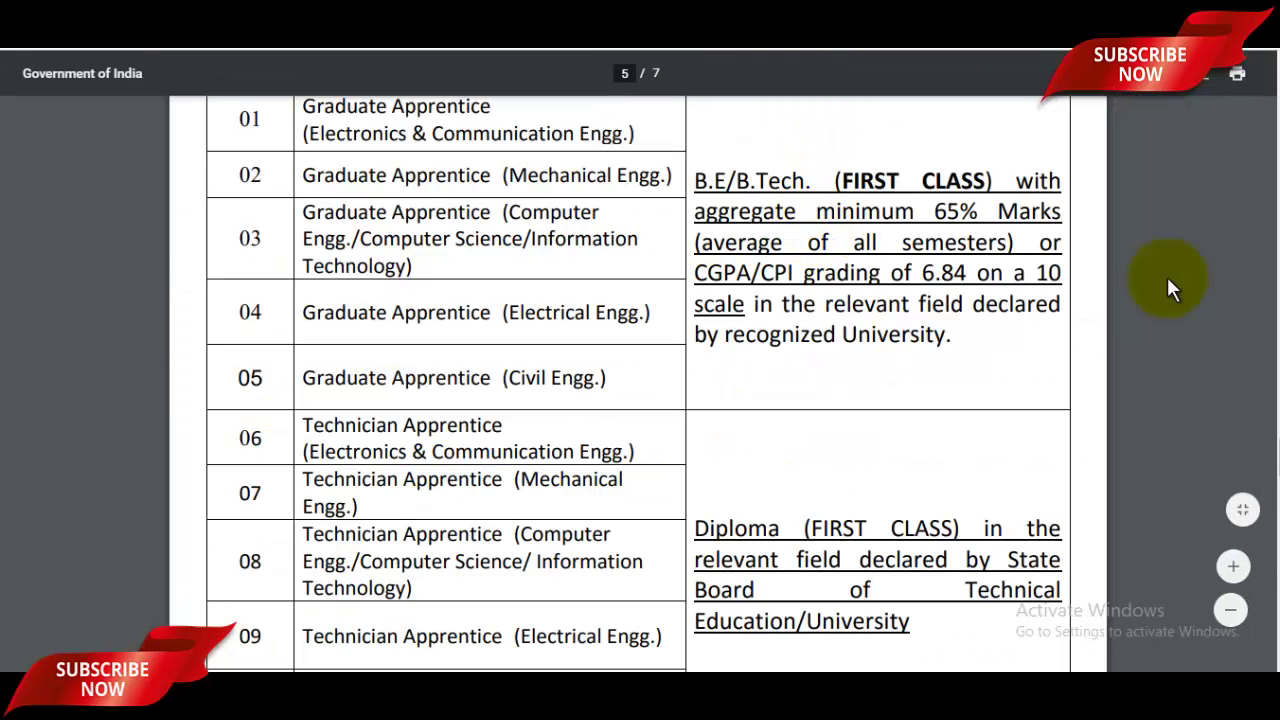
Step: Read through the recruitment notice PDF, from the post qualifications to the general conditions and how-to-apply instructions
scroll(1276, 505, down, 10)
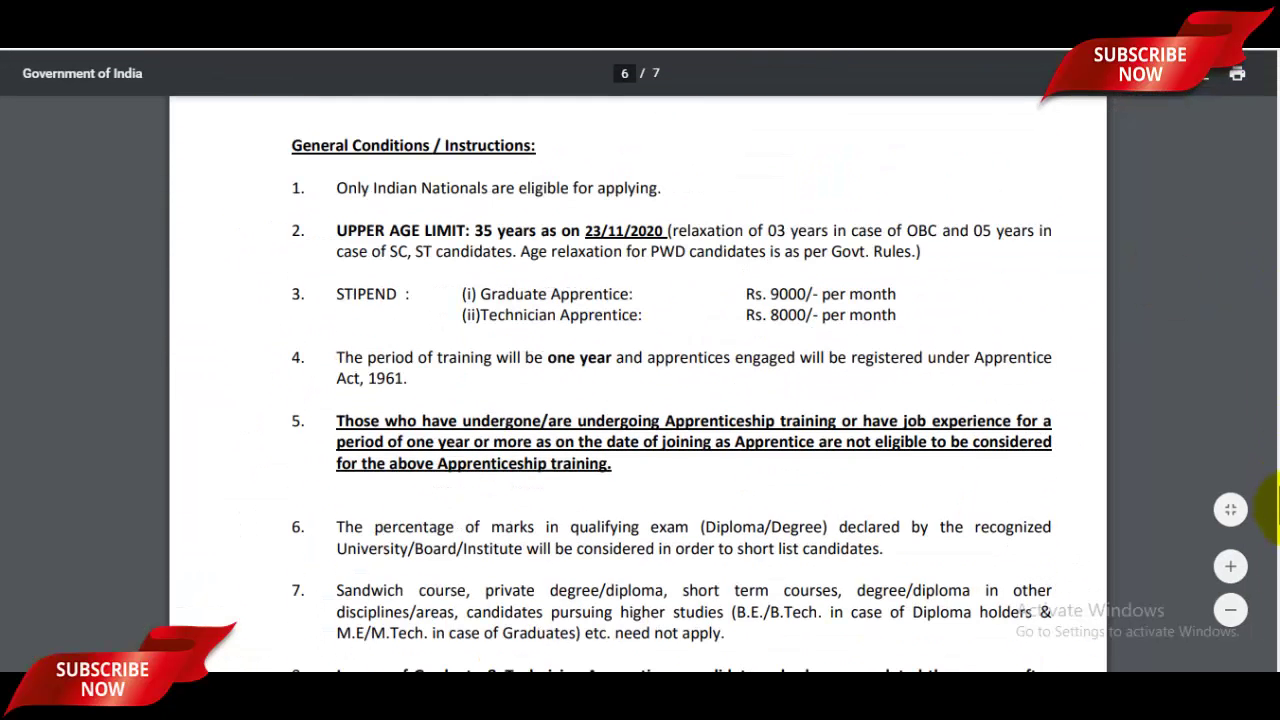
scroll(1276, 520, down, 5)
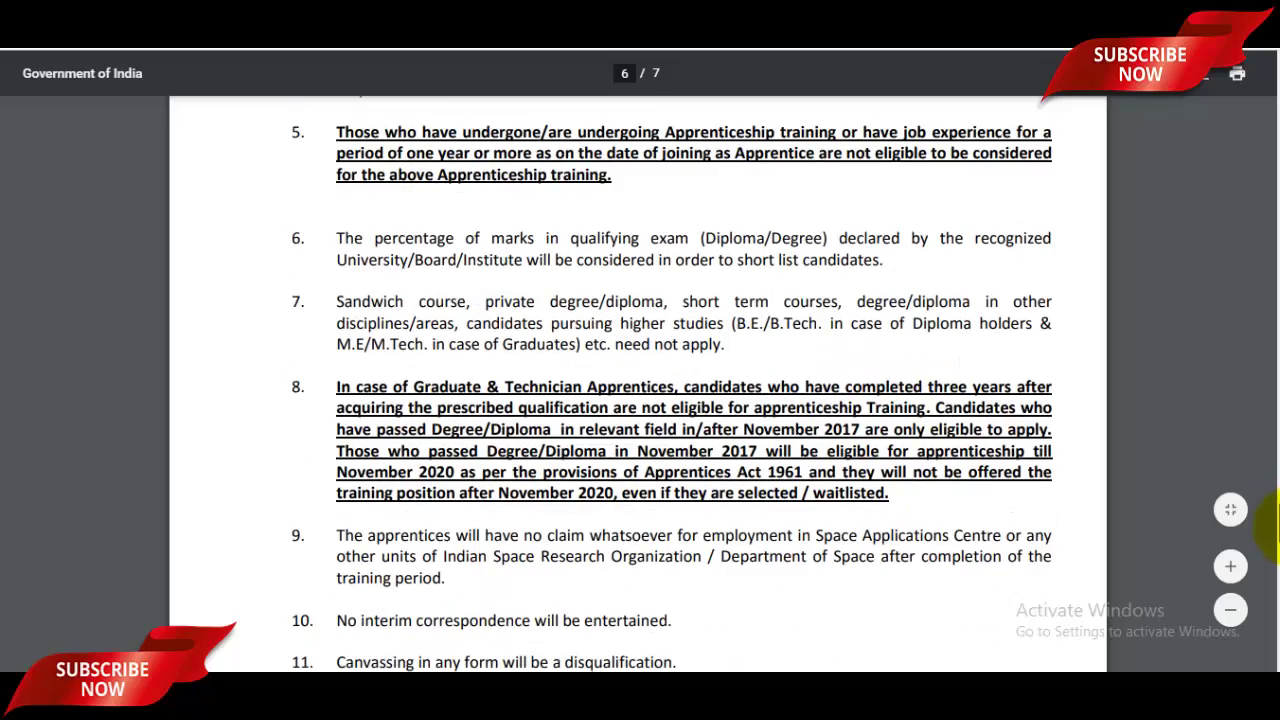
scroll(623, 391, down, 4)
scroll(609, 394, down, 9)
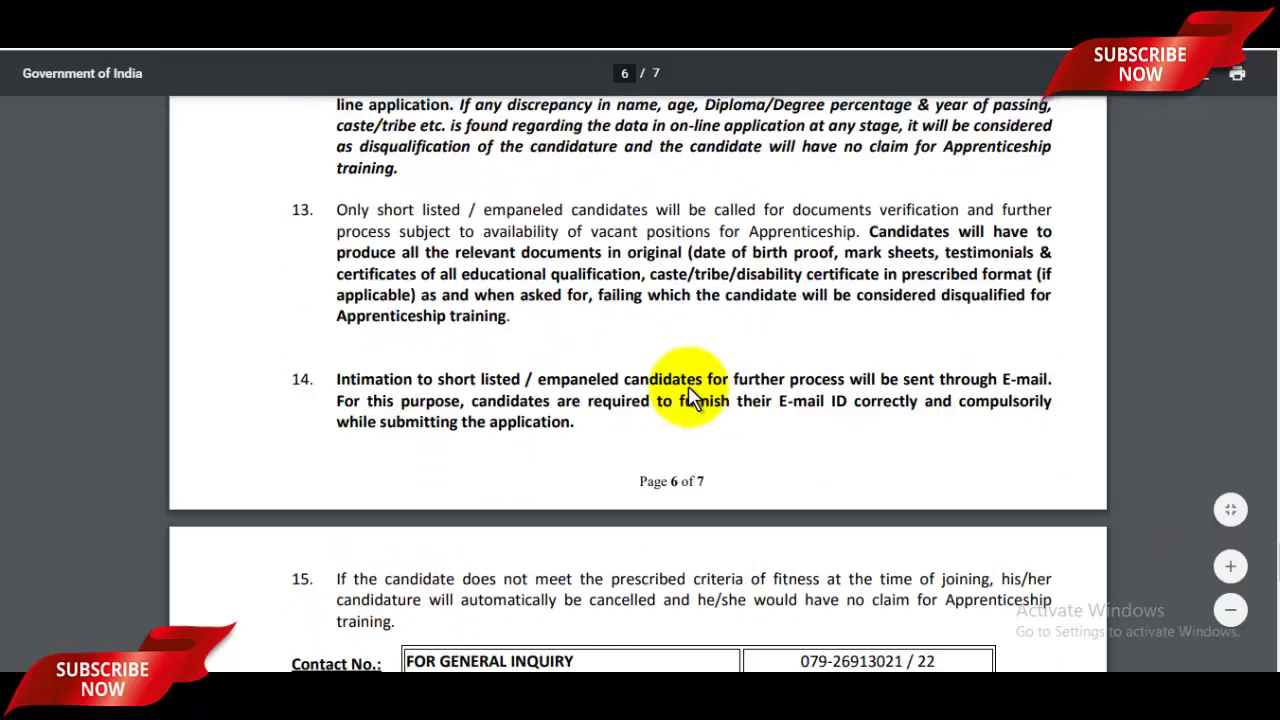
scroll(690, 395, down, 7)
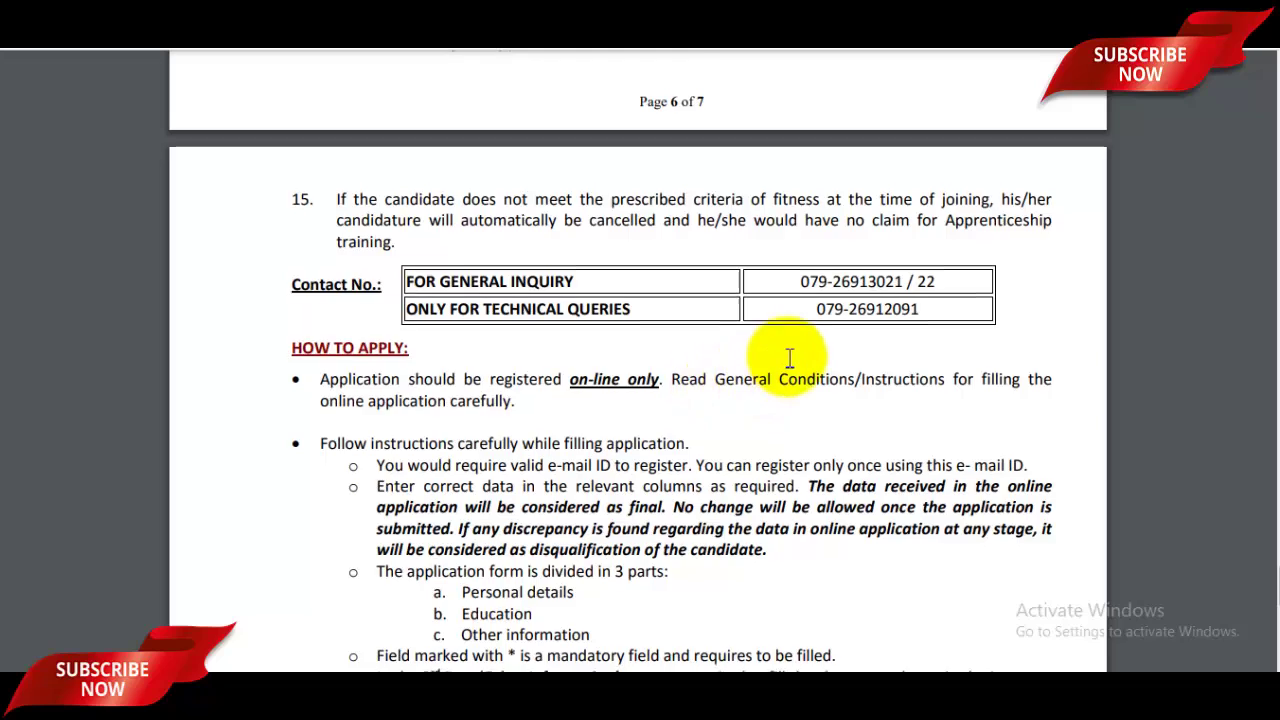
scroll(789, 357, down, 13)
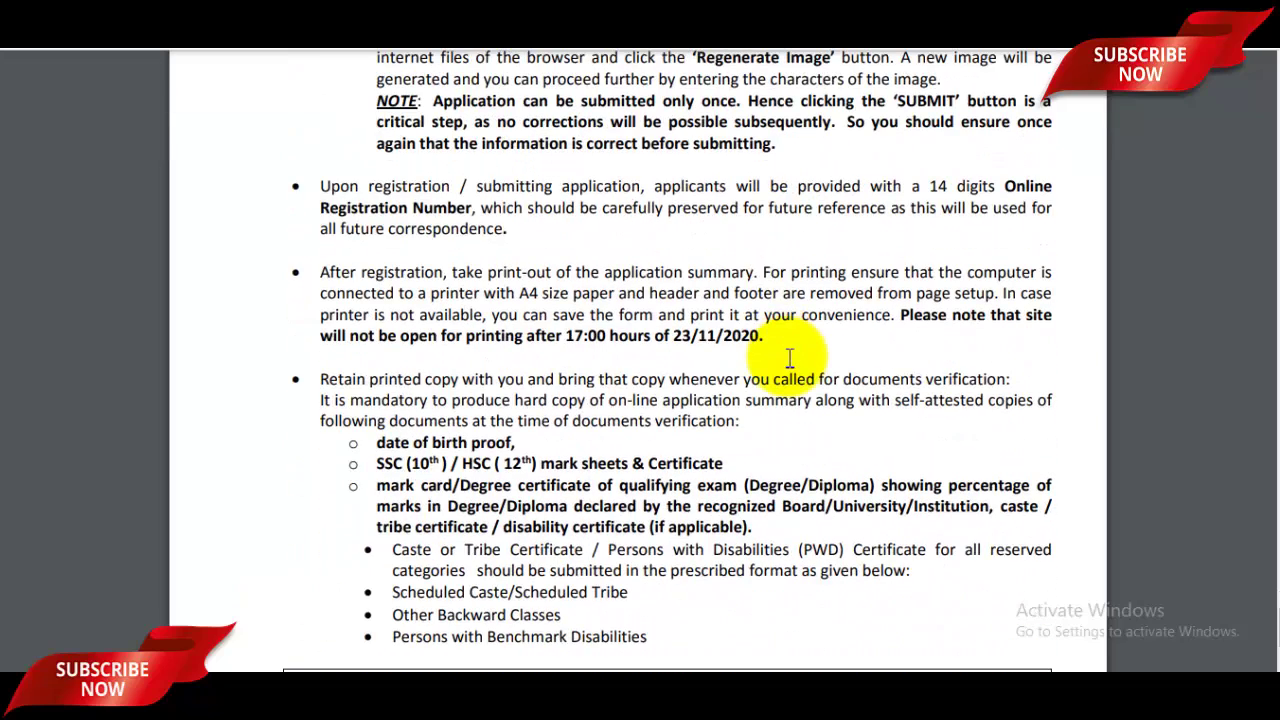